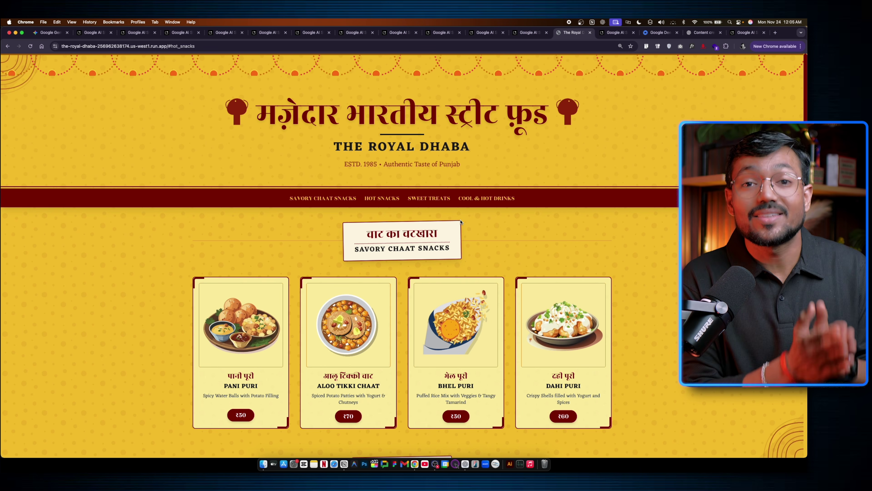
Review the prompt and conversation history of The Royal Dhaba app in Google AI Studio.
key("ctrl+shift+Tab")
scroll(5, 111, "up", 10)
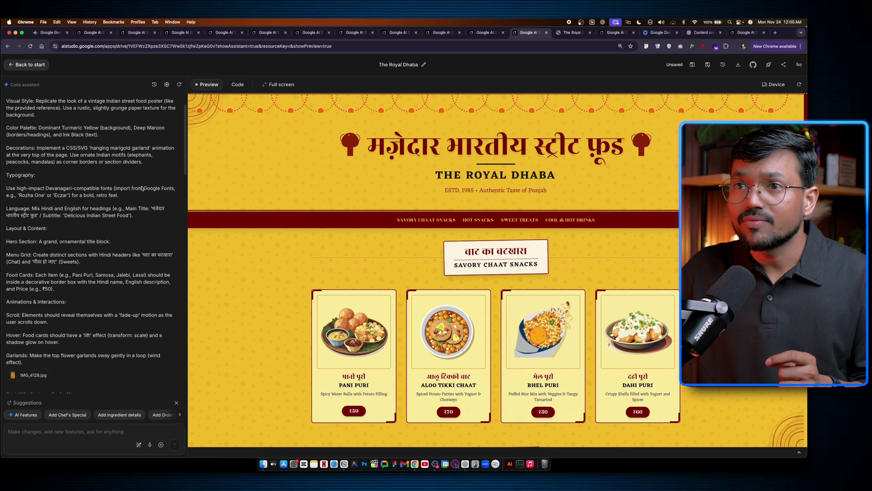
left_click_drag(4, 112, 417, 277)
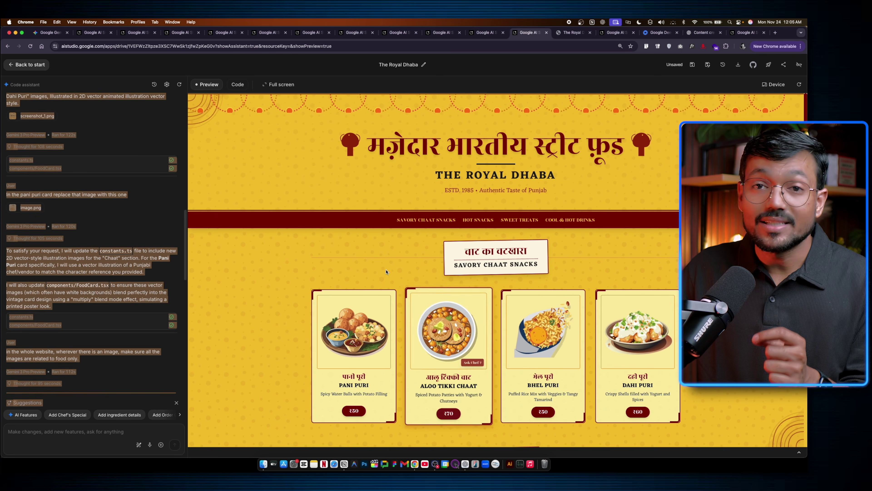
left_click(148, 240)
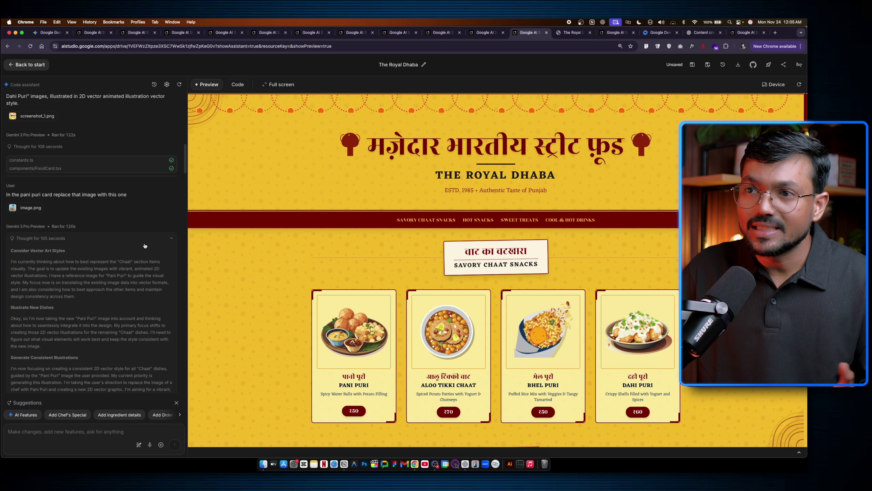
left_click(144, 245)
scroll(199, 155, "down", 4)
scroll(199, 120, "up", 4)
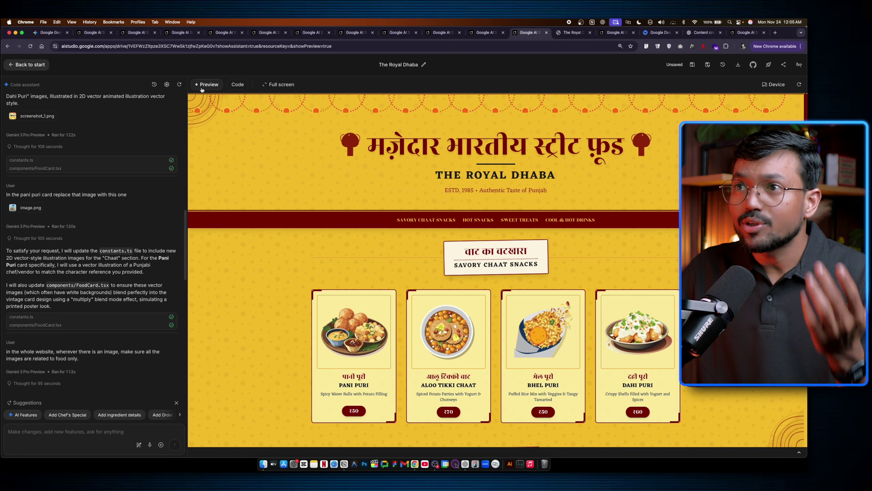
Inspect The Royal Dhaba's generated code in App.tsx, Decorations.tsx, index.html, constants.ts and index.tsx, and return to the preview.
left_click(233, 85)
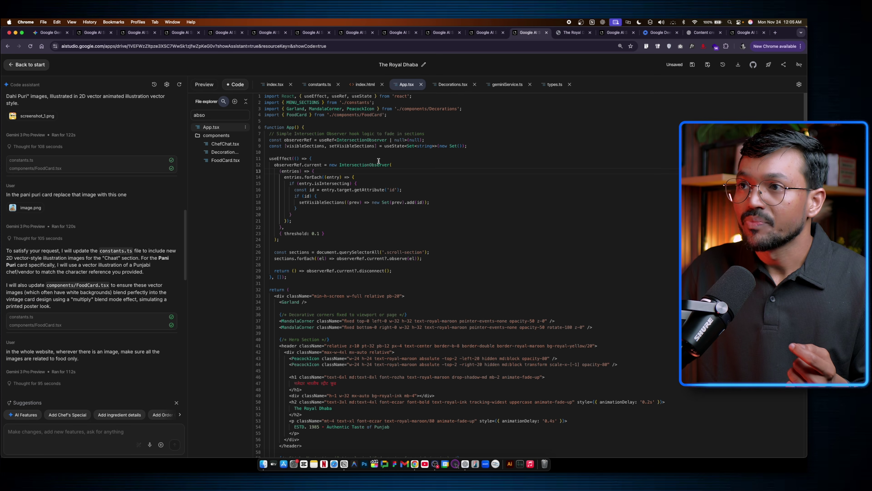
left_click_drag(284, 115, 594, 441)
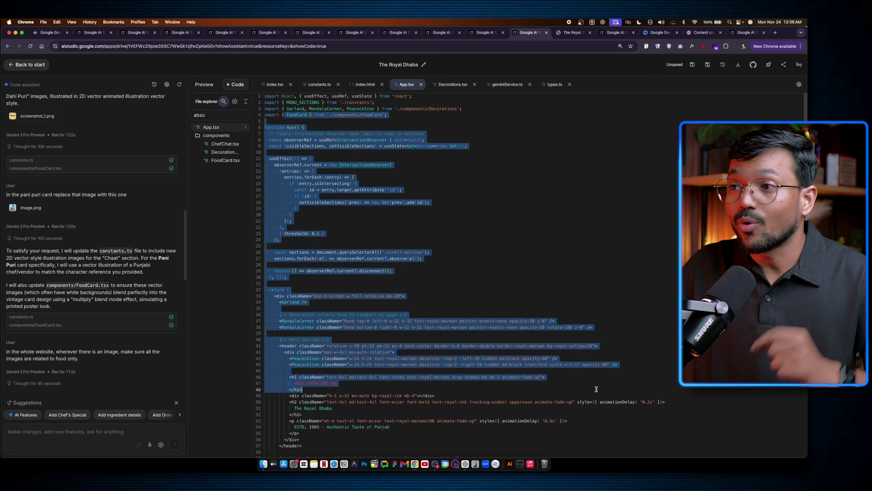
left_click(607, 354)
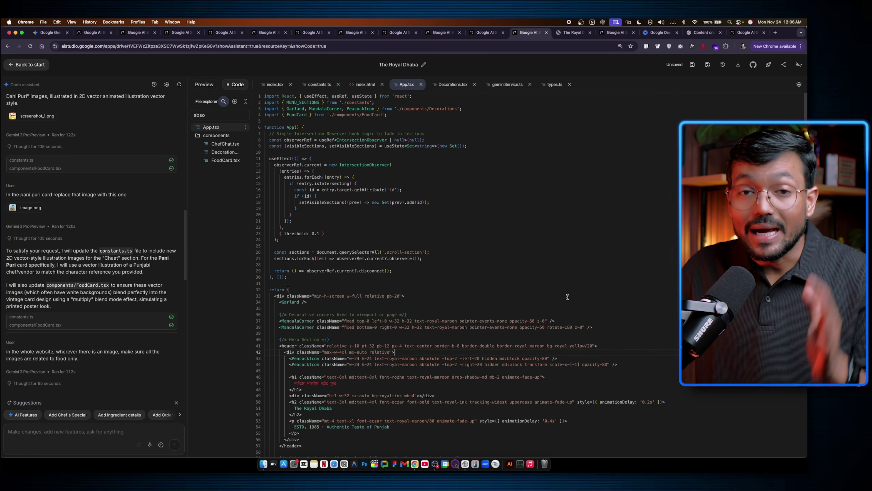
left_click(452, 85)
left_click(365, 85)
left_click(319, 84)
left_click(268, 86)
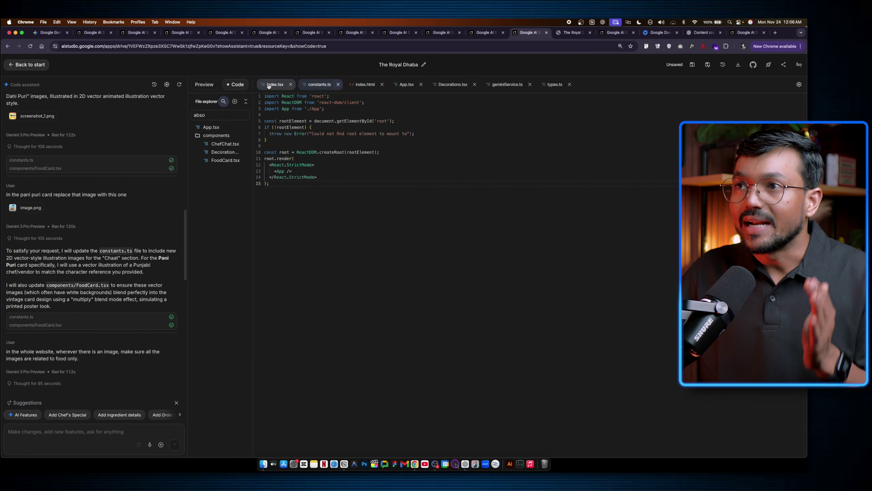
left_click(319, 84)
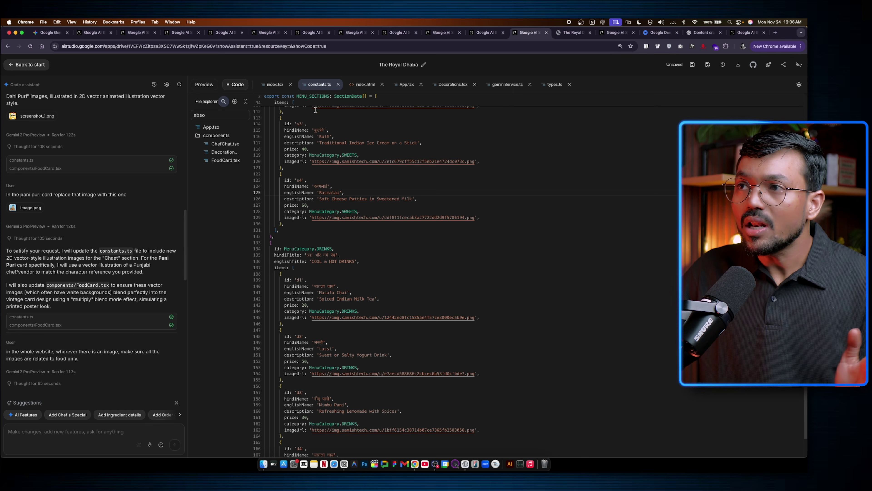
left_click(275, 84)
left_click(204, 85)
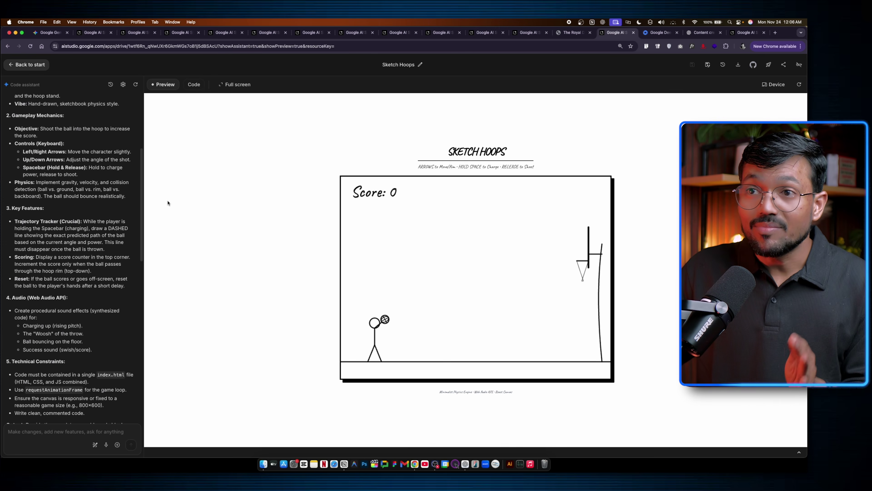
Read through the Sketch Hoops game prompt and its follow-up change requests.
scroll(54, 134, "up", 5)
left_click_drag(7, 113, 81, 160)
left_click(81, 160)
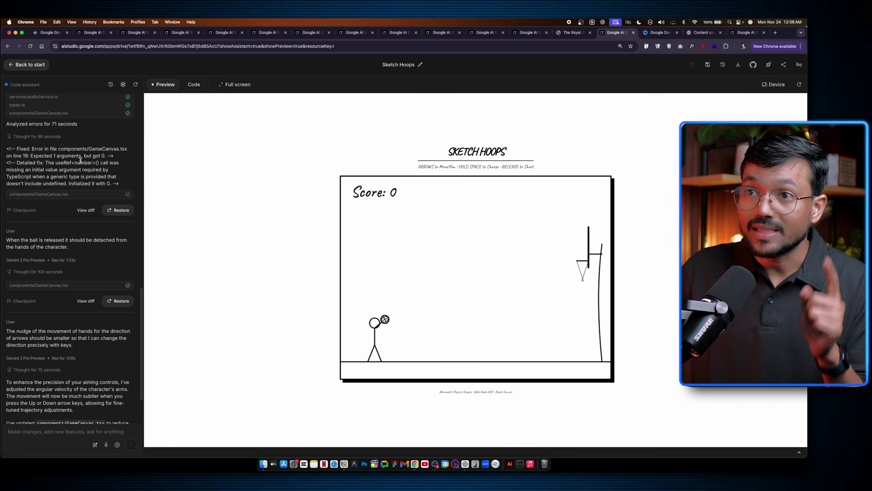
scroll(82, 160, "up", 7)
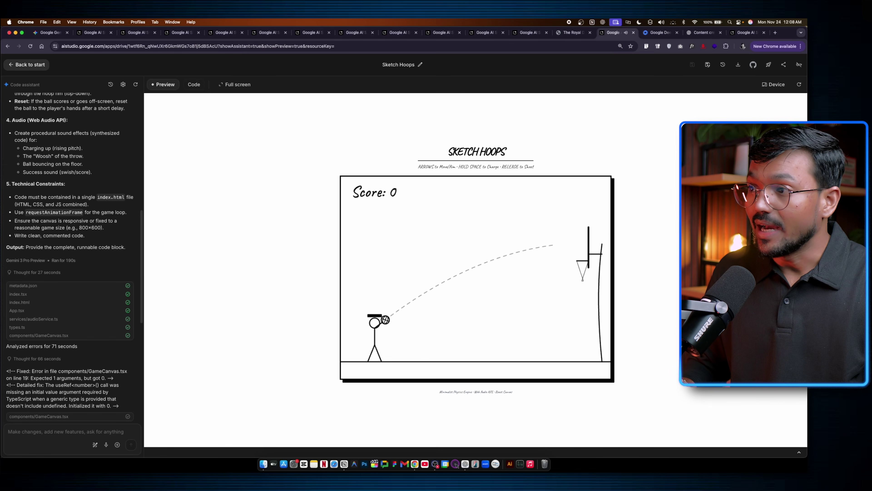
Test a ball shot in the Sketch Hoops preview and look over the game's conversation and code.
key("space")
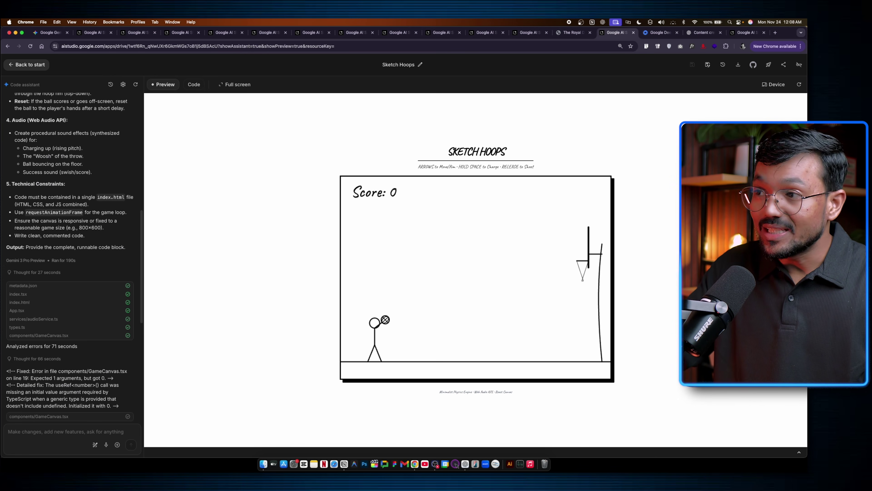
scroll(110, 135, "up", 2)
scroll(111, 135, "down", 6)
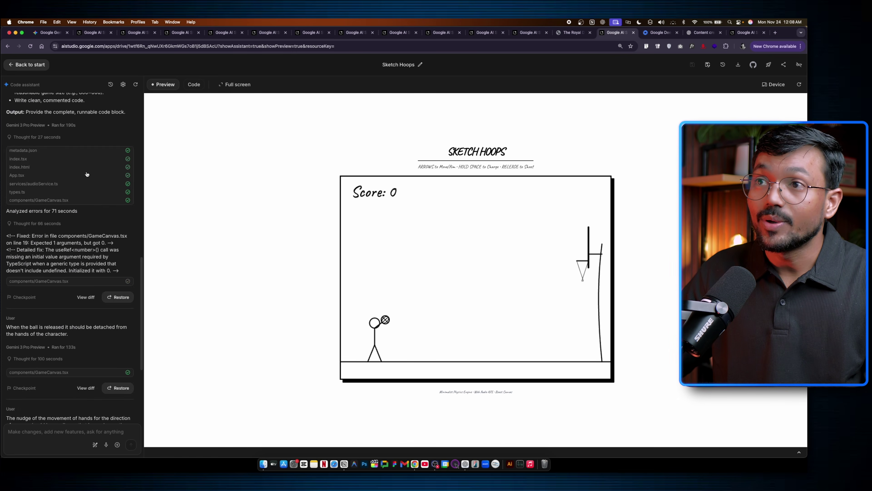
scroll(110, 134, "up", 8)
left_click(187, 85)
scroll(293, 147, "up", 10)
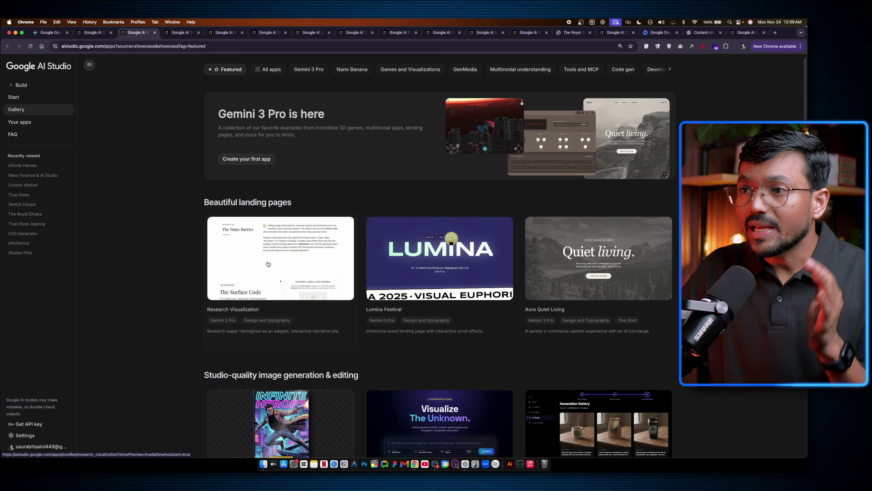
Browse the Google AI Studio app gallery's landing page, image generation, 3D game and internet favorites examples.
scroll(378, 265, "down", 8)
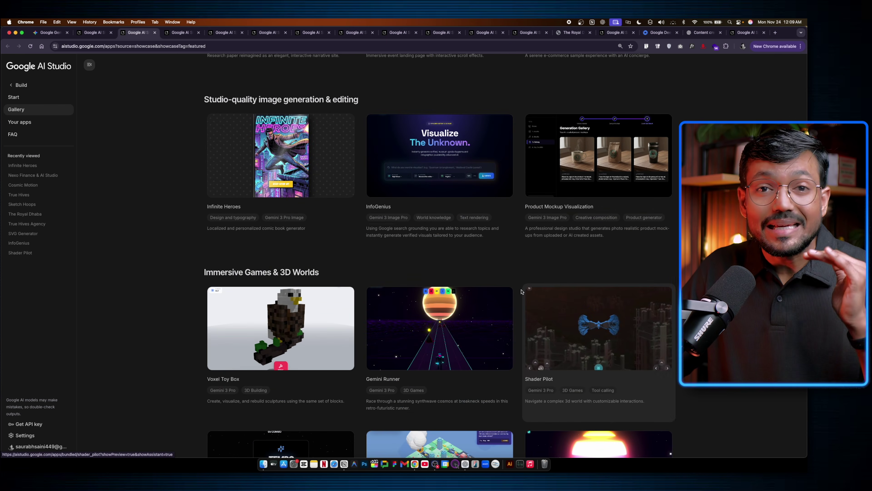
scroll(490, 268, "down", 7)
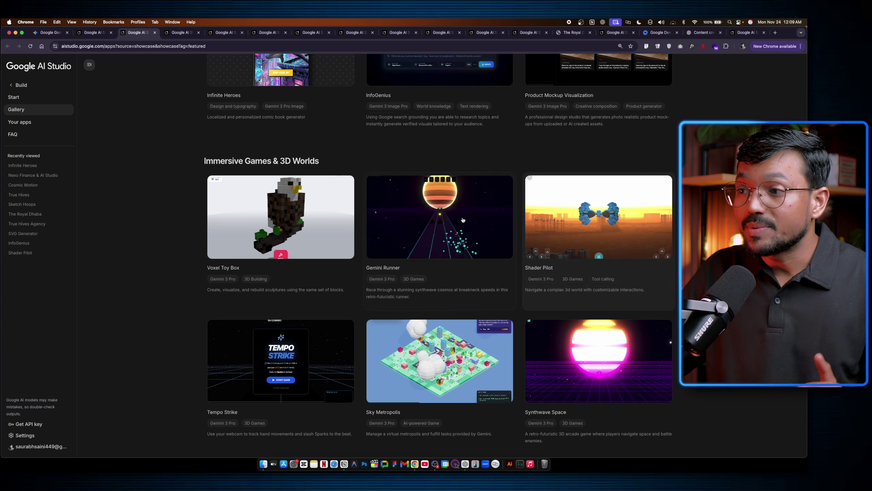
scroll(525, 283, "down", 2)
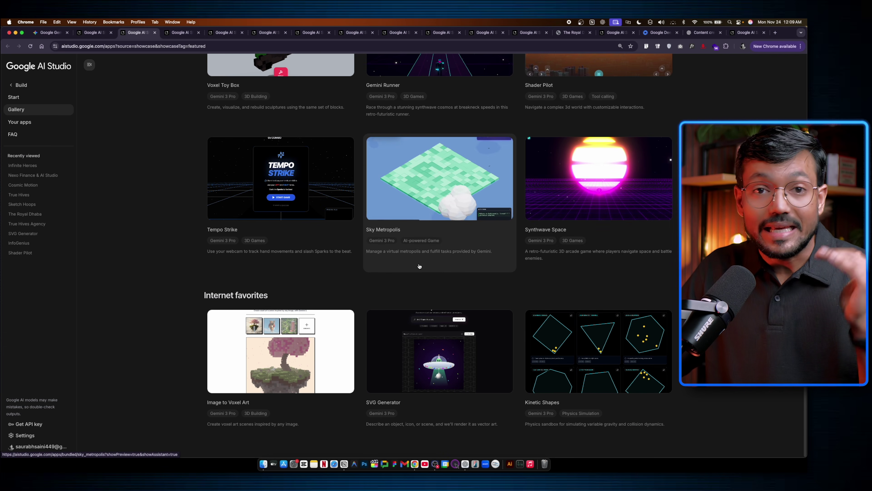
scroll(473, 287, "up", 10)
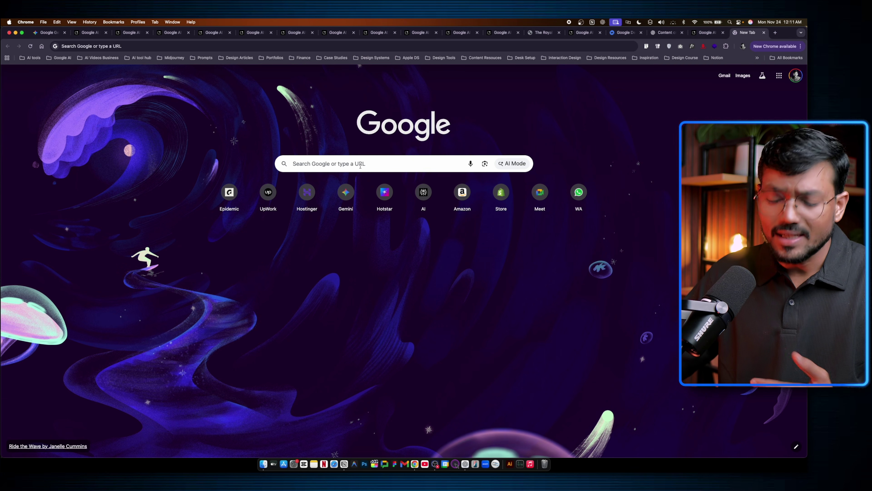
Search Google for "gemini" and open the Google Gemini site.
left_click(361, 166)
type("gemini")
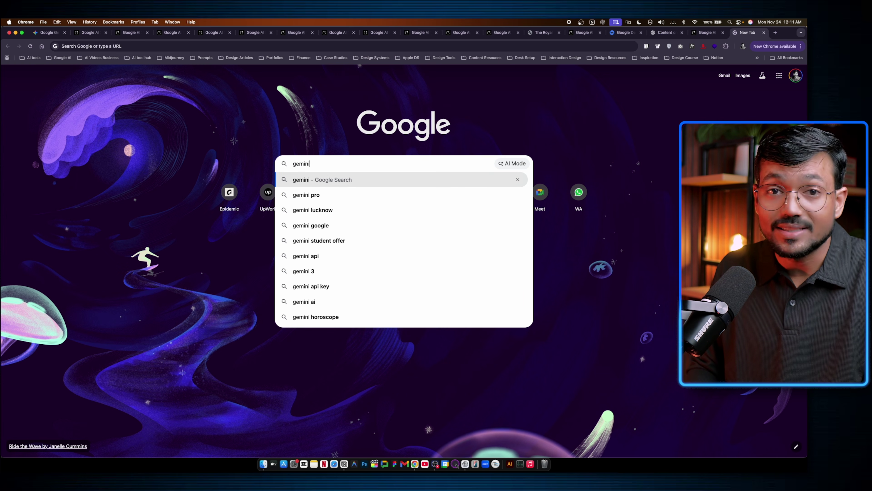
key("Return")
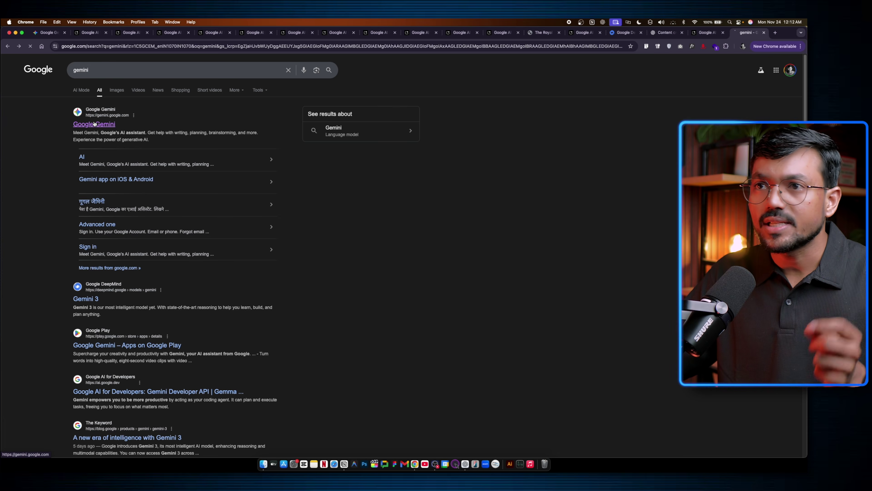
left_click(90, 124)
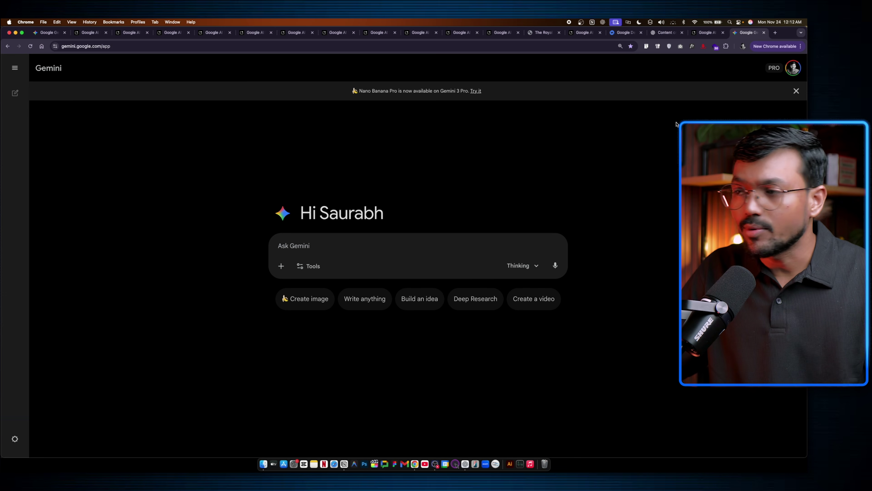
Choose Thinking with 3 Pro as the Gemini model.
left_click(521, 265)
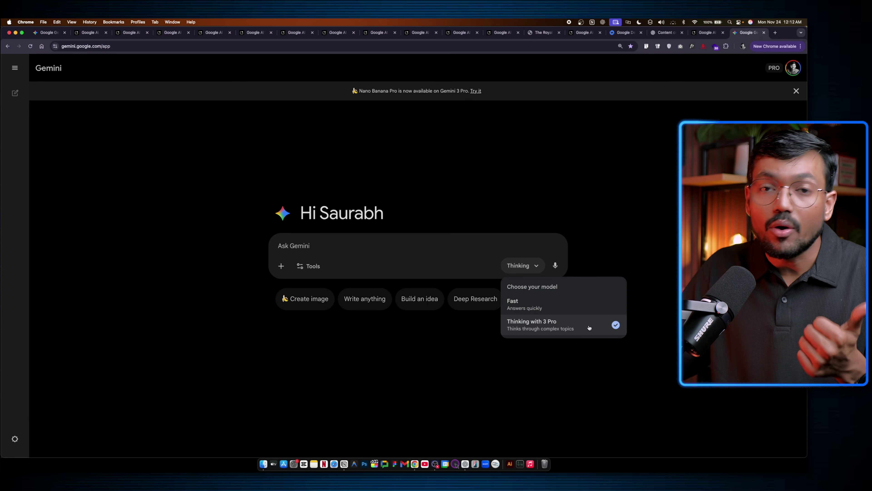
left_click(565, 329)
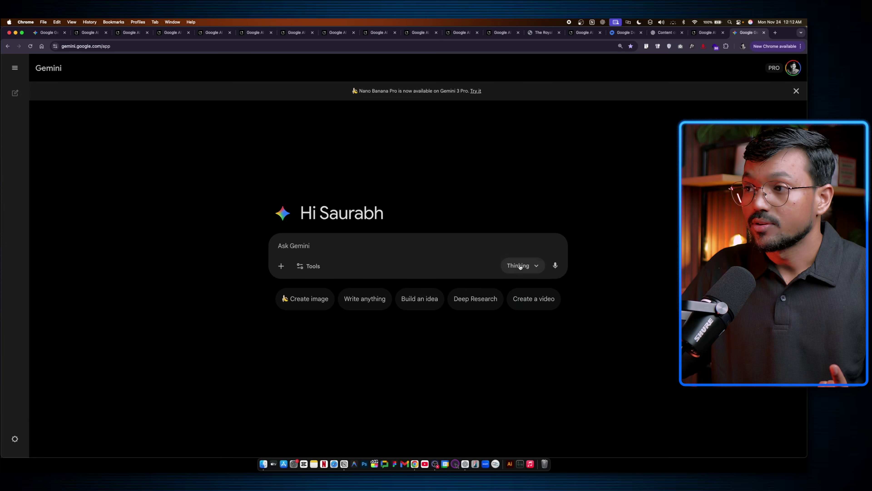
left_click(519, 266)
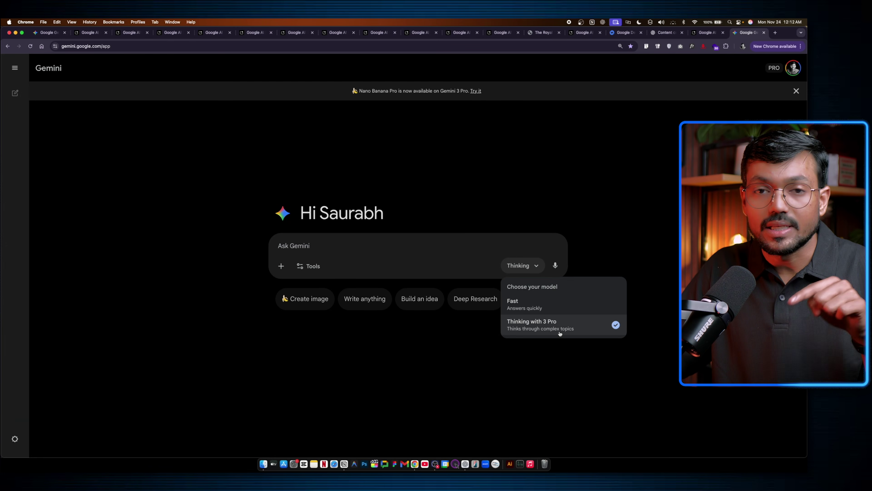
left_click(560, 328)
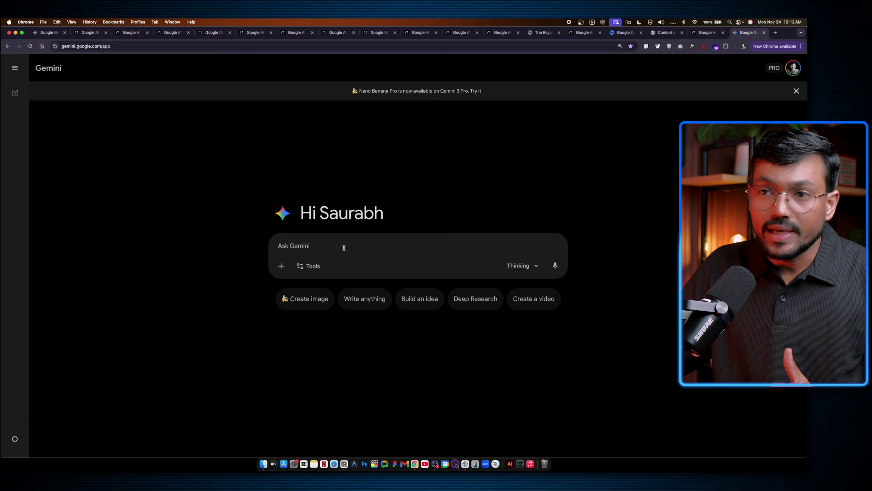
Try the Canvas and Create image tools in the Gemini prompt, remove each one, and review the available tools.
left_click(310, 266)
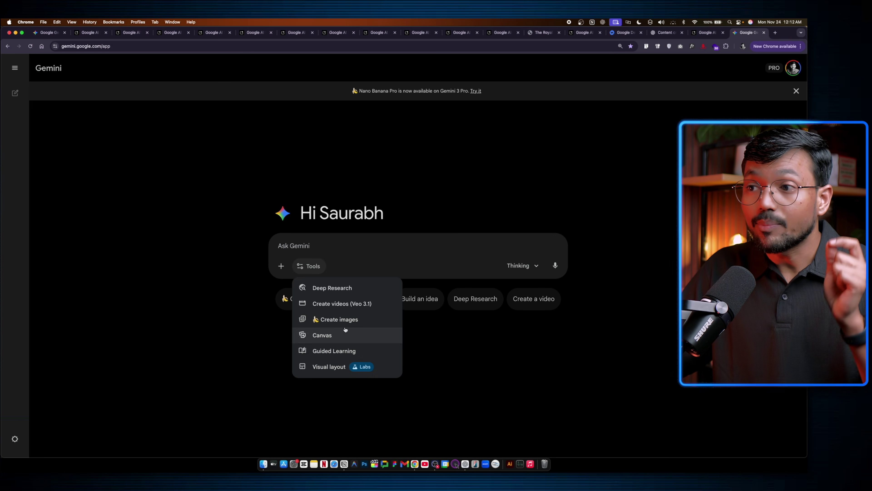
left_click(344, 332)
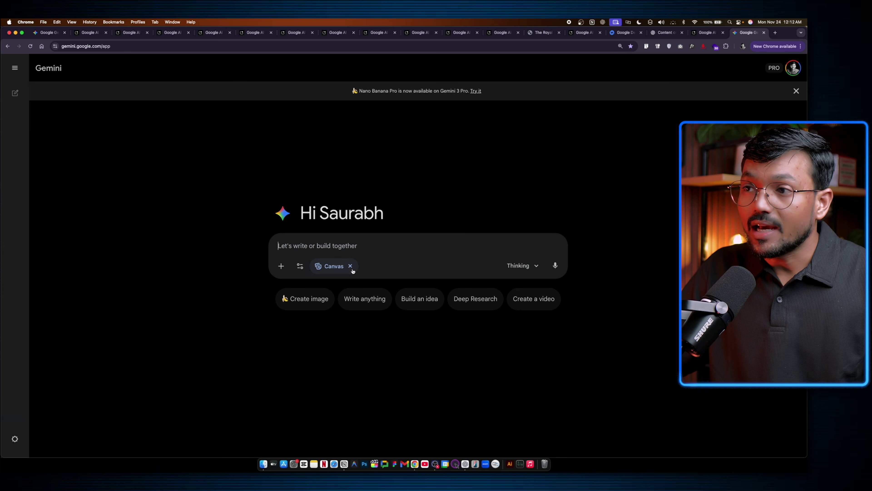
left_click(350, 266)
left_click(306, 298)
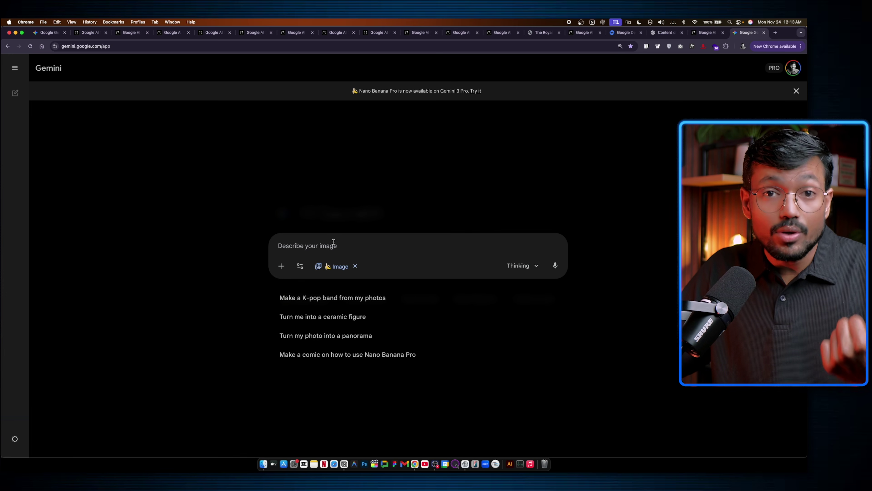
left_click(355, 265)
left_click(308, 266)
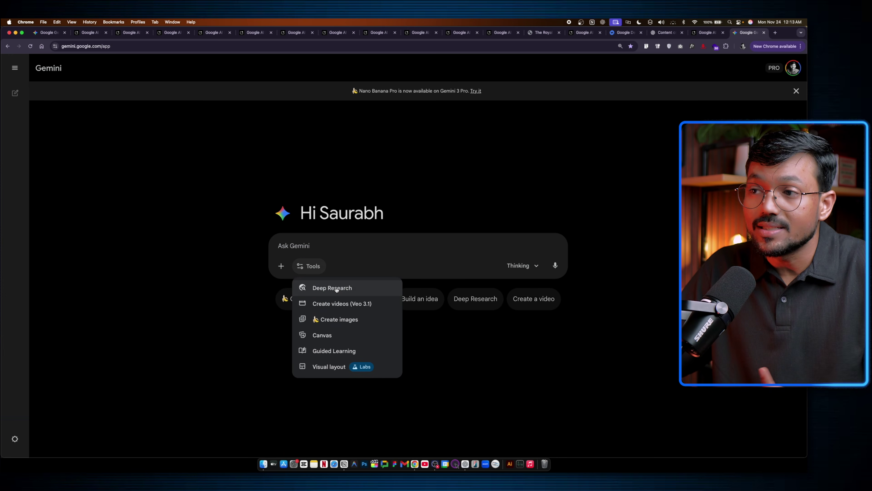
left_click(378, 250)
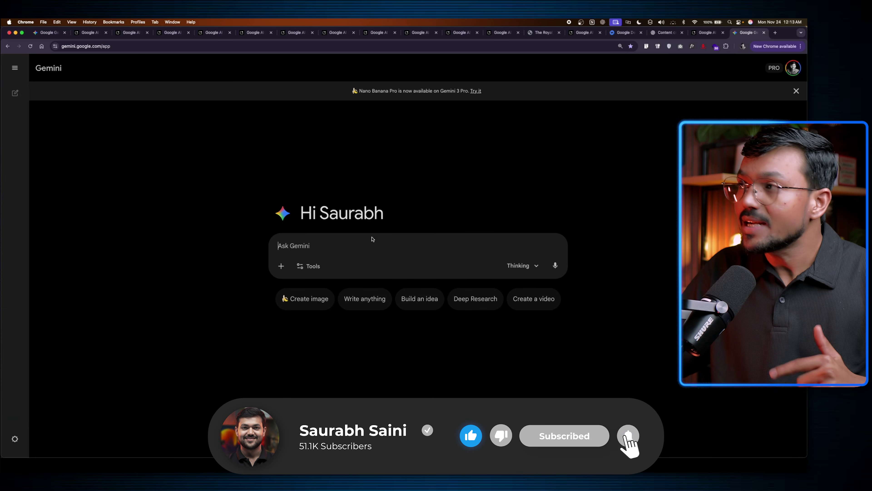
Search for AI Studio in a new browser tab, open Google AI Studio's Build start page and activate the idea description.
left_click(773, 32)
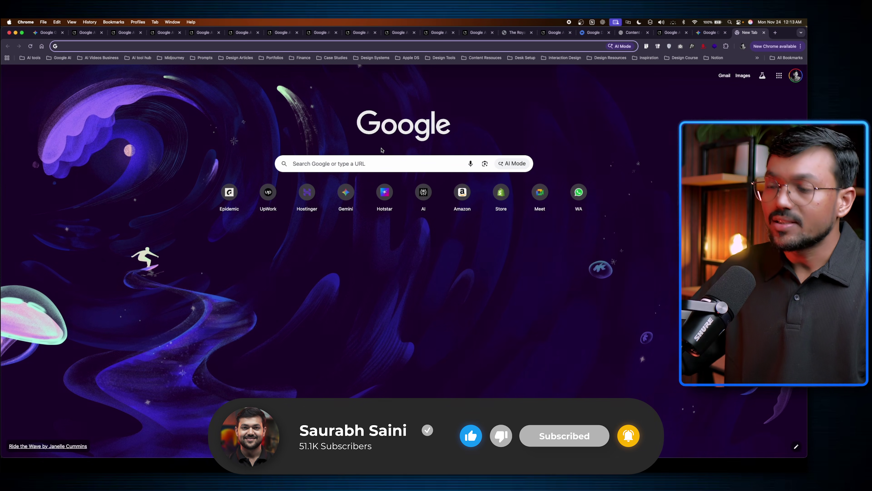
type("AI stu")
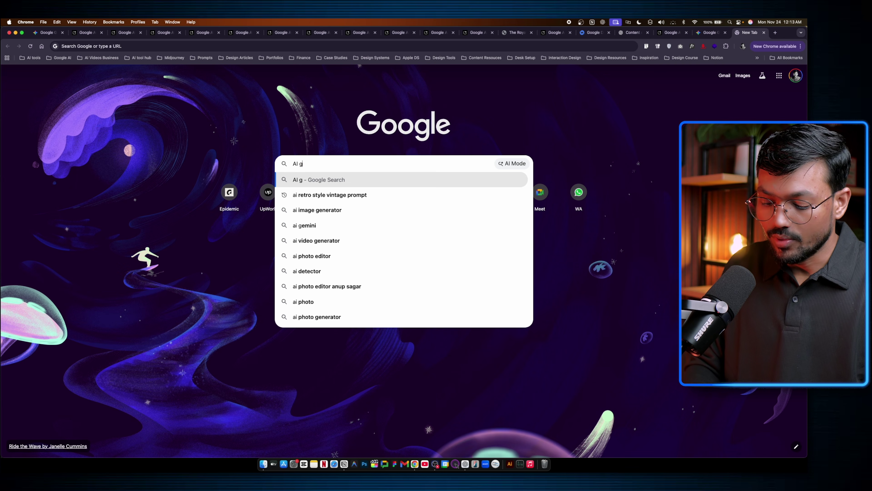
type("dio")
key("Return")
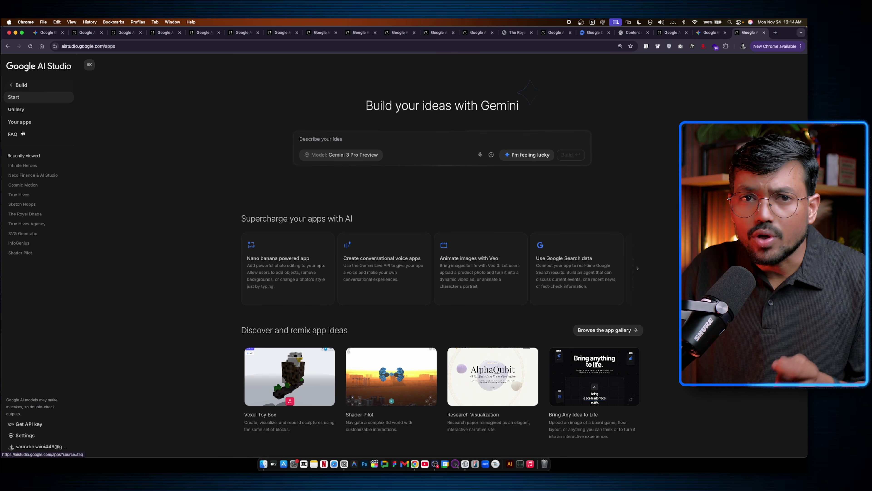
left_click(345, 138)
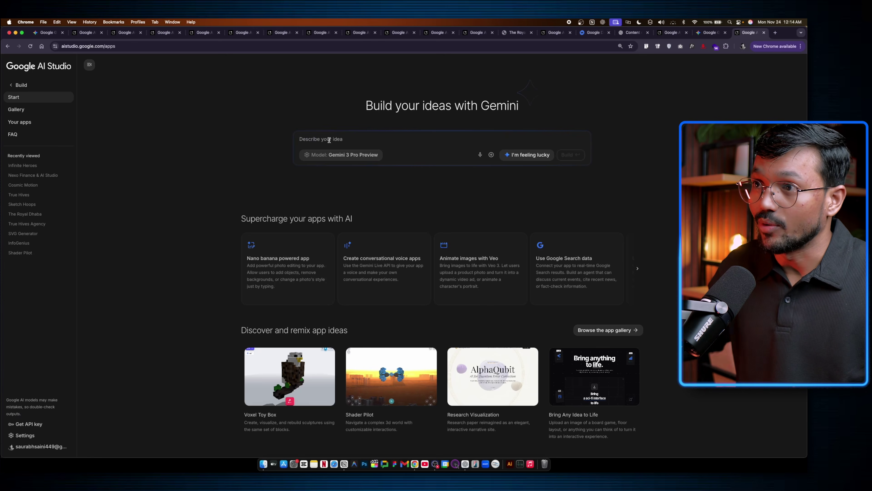
Review the code assistant's model choices in the advanced settings, keep the default, and check the option to add files to the idea.
left_click(342, 154)
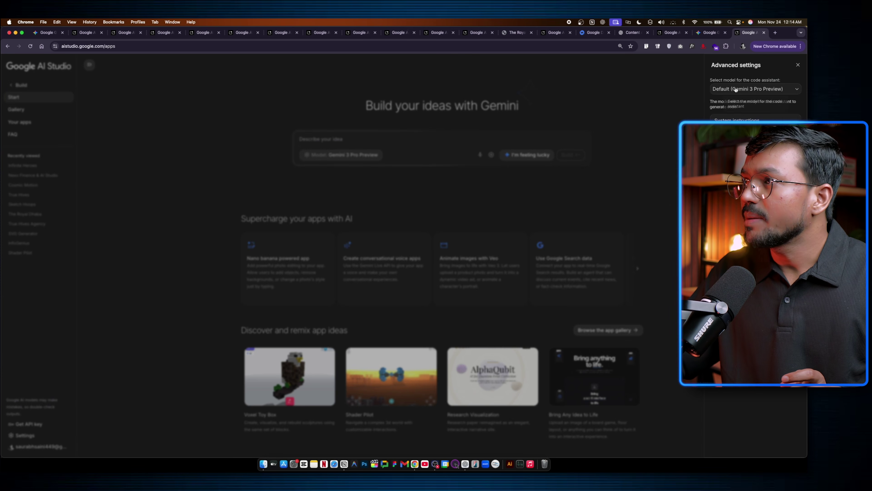
left_click(729, 89)
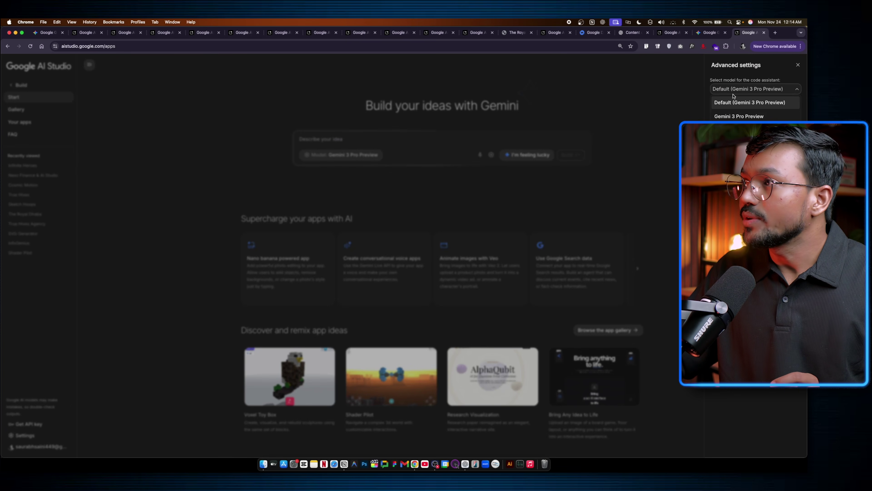
left_click(775, 94)
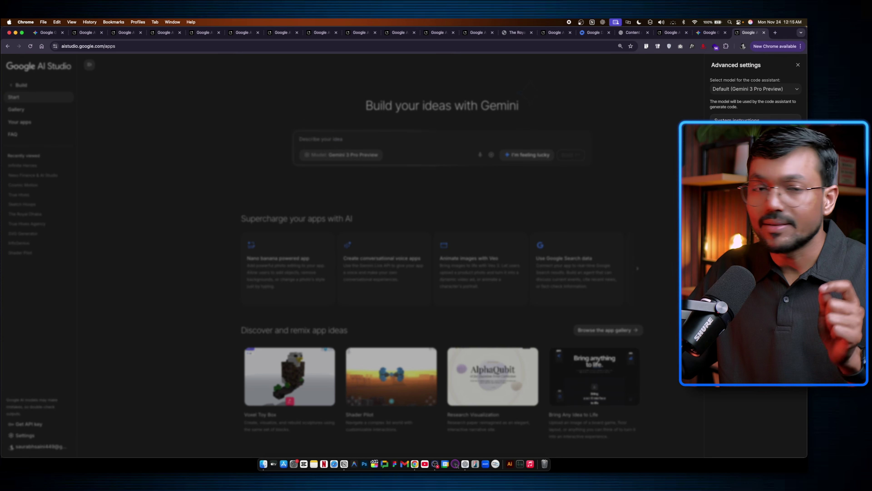
left_click(799, 65)
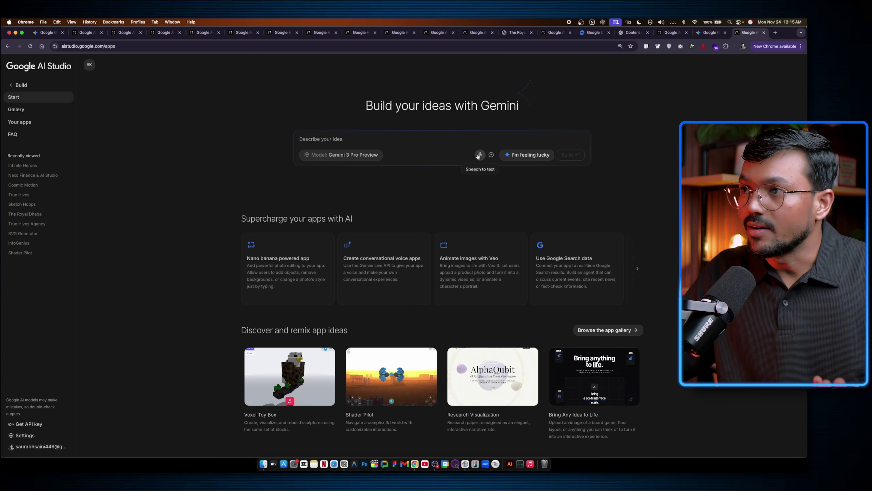
left_click(492, 155)
left_click(492, 155)
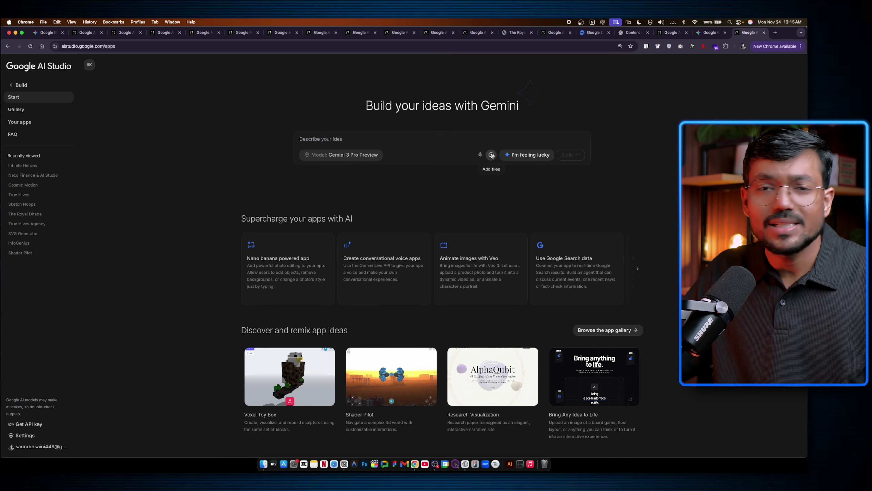
Build an app from a prompt for a minimal, modern, monochromatic landing page for 'True Hives,' offering UI/UX design, Development, and AI Automation.
left_click(378, 140)
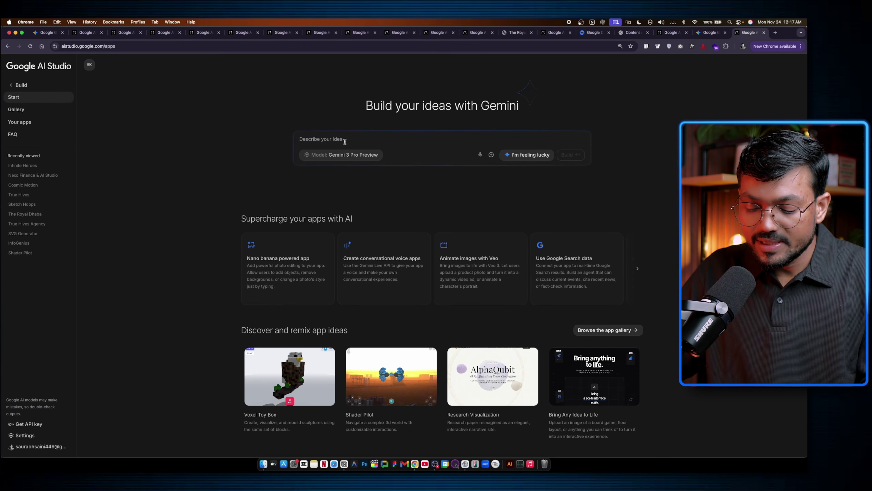
type("Design a minimal, modern, monochromatic landing page for 'True Hives,' an agency offering UI/UX design, Development, and AI Automation. The layout should feature a clean hero section, a simple three-column service grid, and a clear contact call-to-action. Ensure the aesthetic is professional with high contrast and generous whitespace.")
left_click_drag(333, 142, 414, 153)
left_click(414, 153)
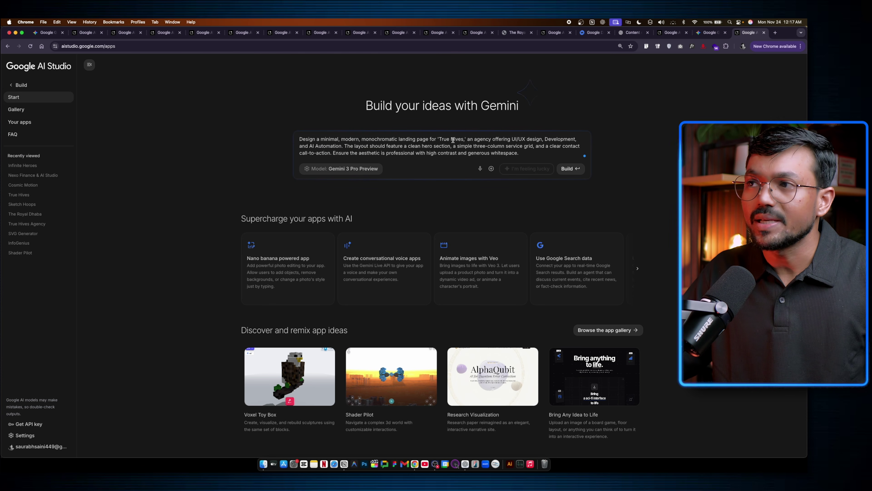
left_click_drag(443, 139, 474, 138)
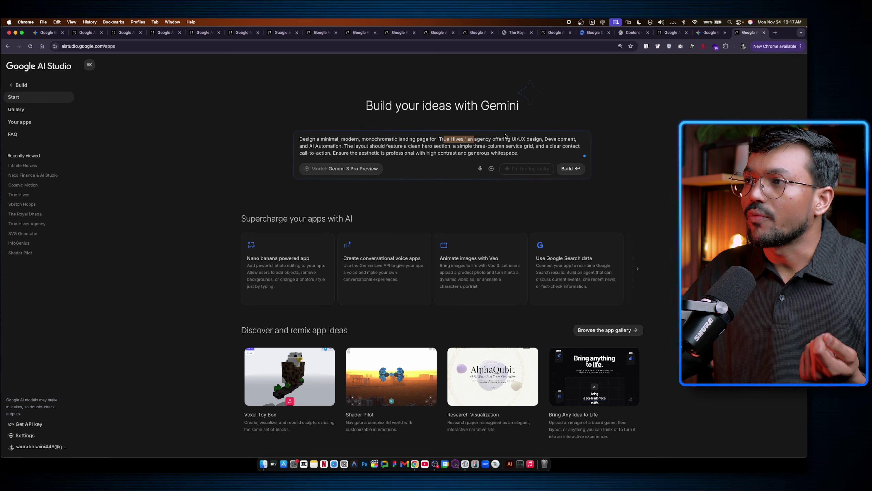
left_click(538, 146)
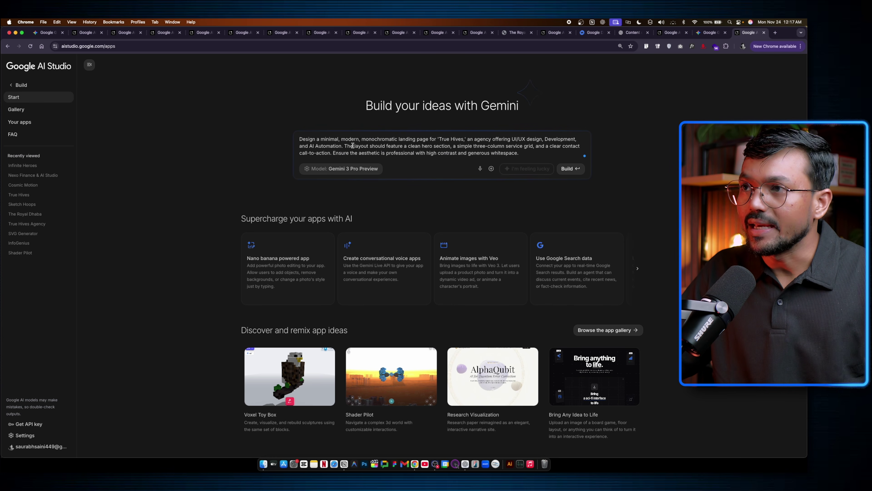
left_click_drag(348, 145, 535, 153)
left_click(535, 152)
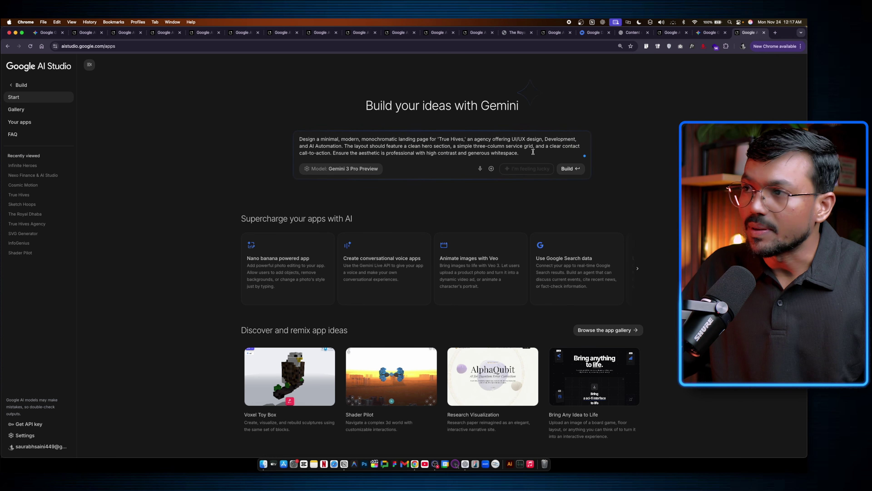
left_click(571, 169)
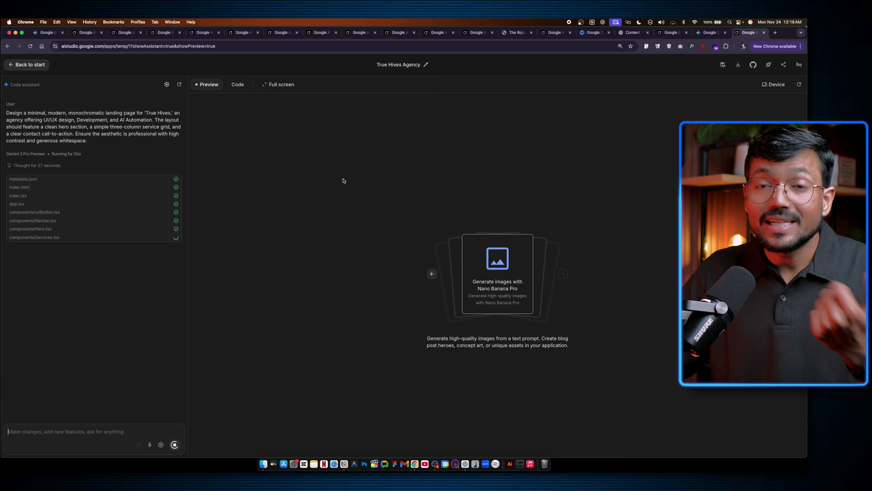
Open the previously generated True Hives Agency app and examine its landing page in full screen from hero to contact section.
left_click(203, 33)
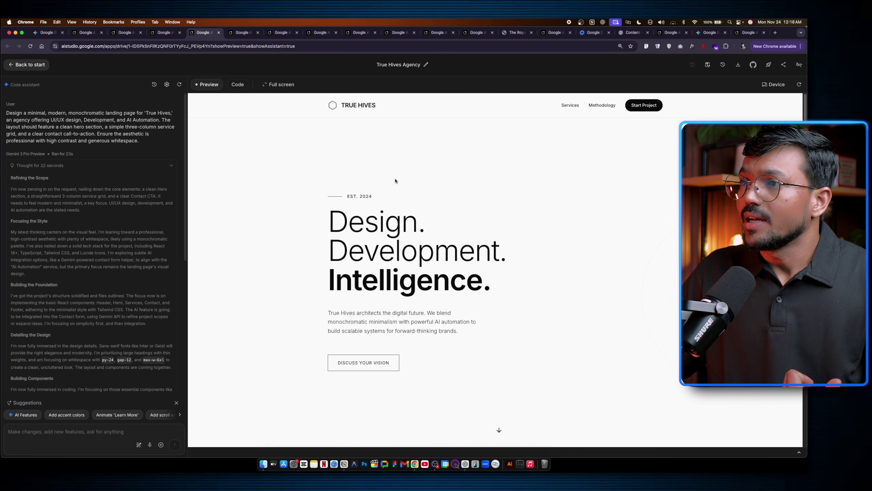
left_click(271, 84)
scroll(286, 247, "down", 10)
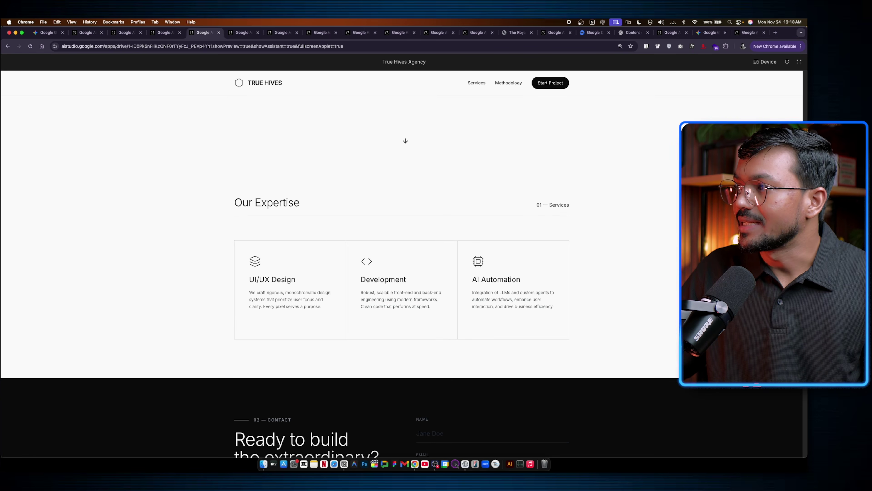
scroll(555, 244, "down", 5)
scroll(378, 241, "up", 15)
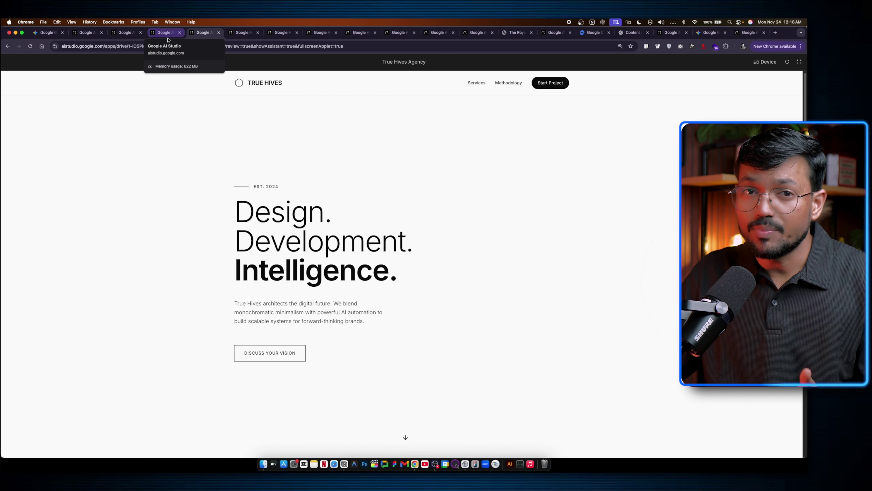
In Gemini, request a very detailed version of the True Hives prompt, referencing designjoy.co, alignui.com, cal.com, orixcreative.com and kree8.studio.
left_click(47, 32)
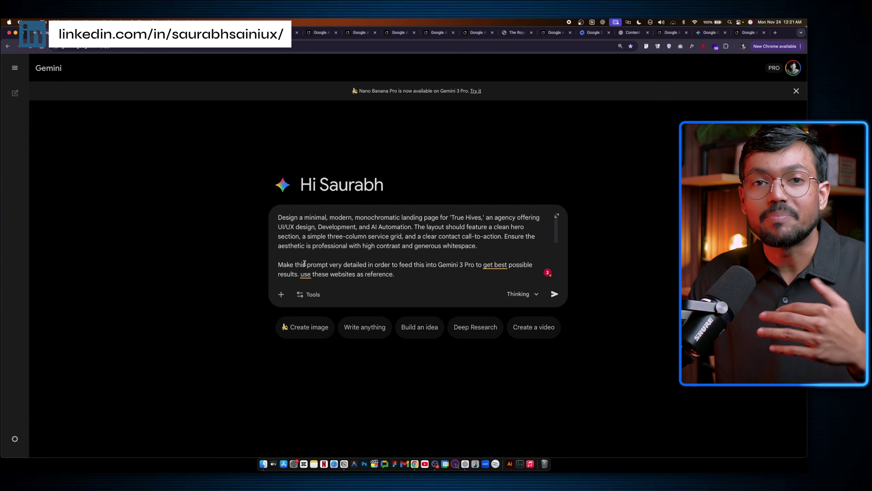
key("super+v")
scroll(288, 237, "up", 1)
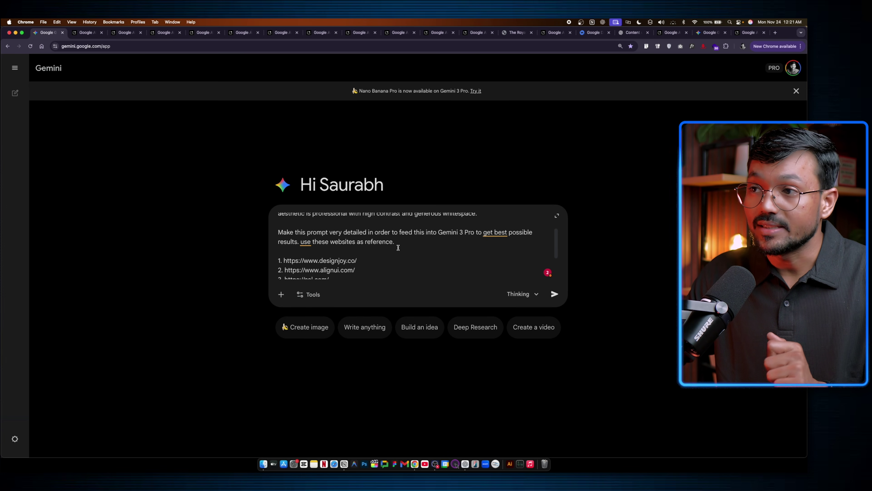
scroll(378, 247, "down", 2)
left_click_drag(289, 238, 344, 255)
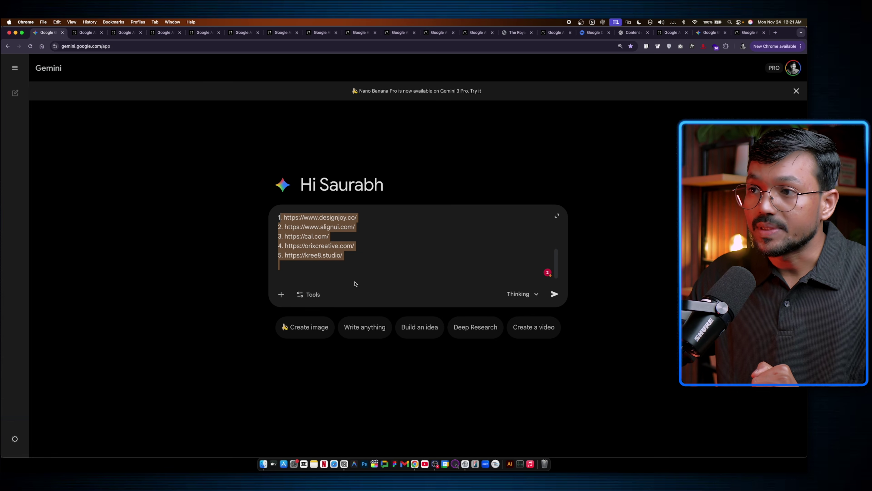
left_click(347, 256)
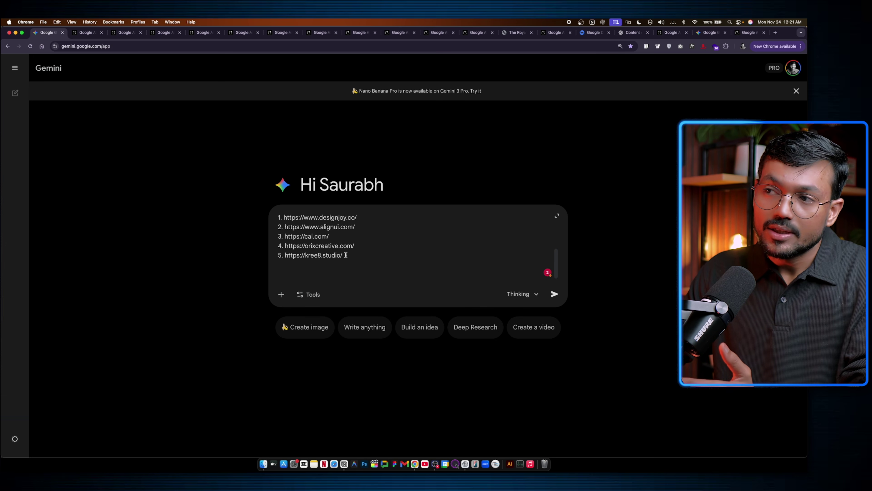
scroll(346, 255, "up", 5)
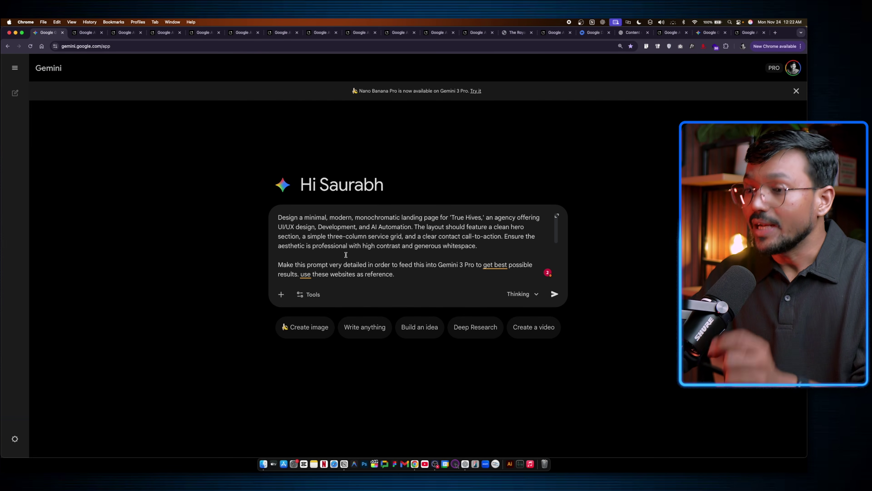
key("Return")
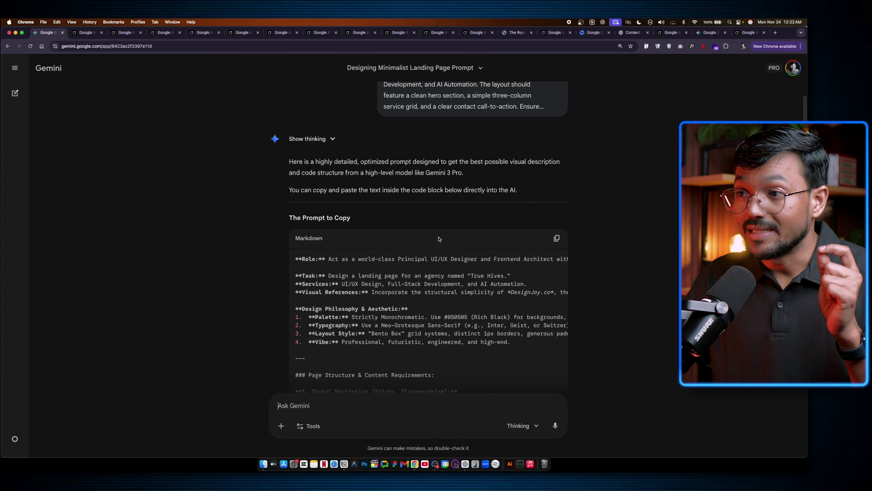
Review the detailed True Hives prompt in Gemini's reply and copy its whole code block.
scroll(439, 239, "down", 5)
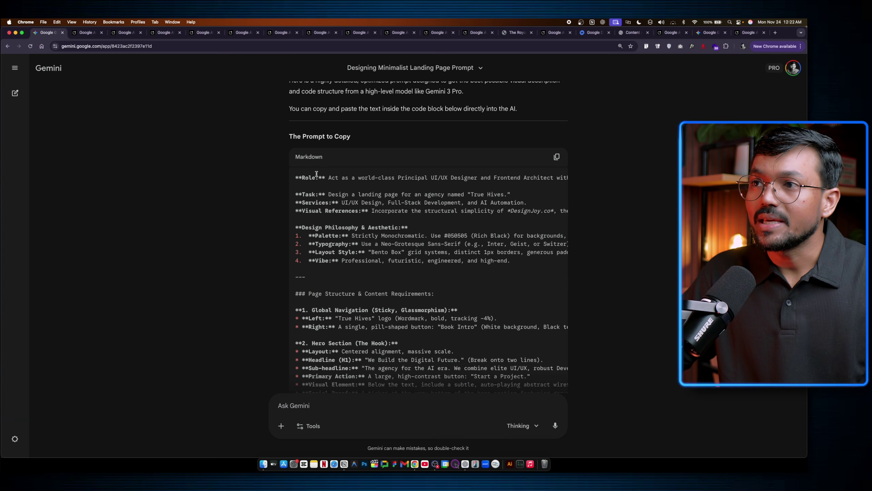
left_click_drag(290, 118, 553, 381)
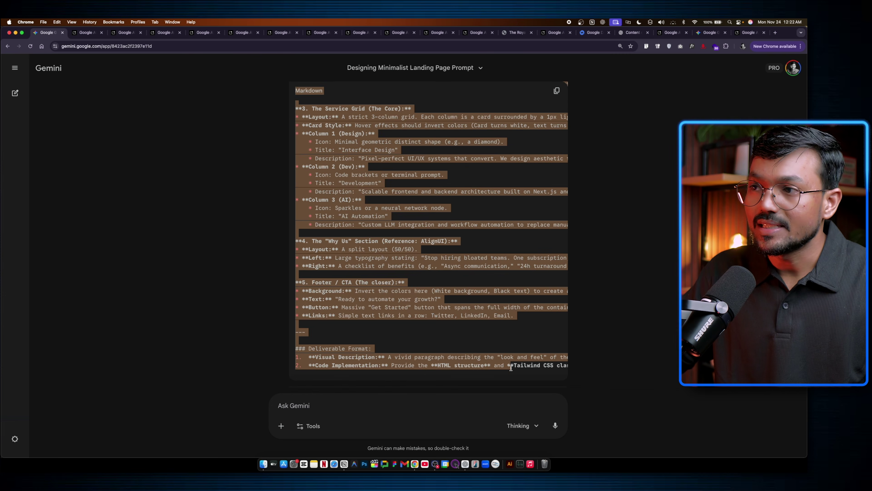
left_click(551, 214)
scroll(551, 213, "up", 10)
scroll(551, 213, "up", 3)
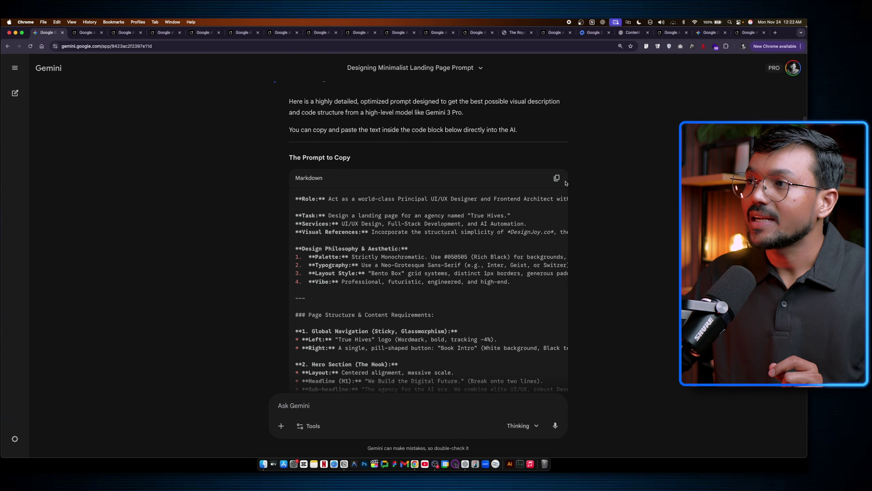
left_click(556, 175)
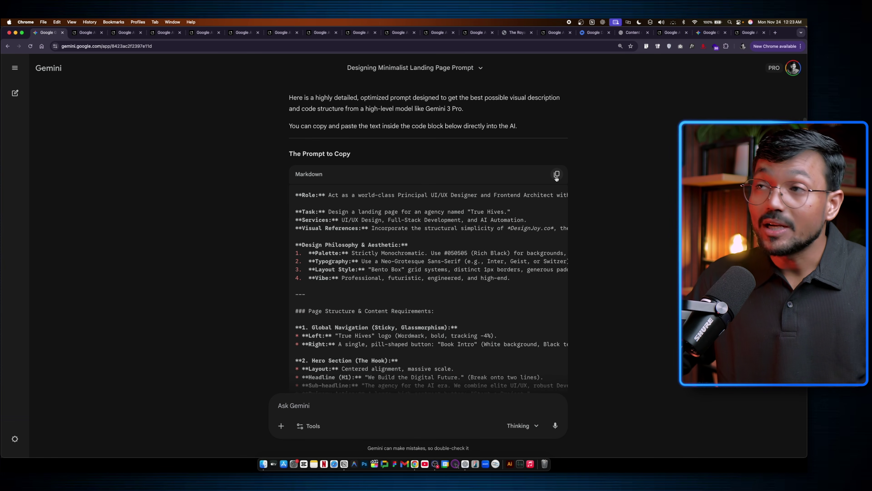
Return to Google AI Studio's Build start page, paste the detailed True Hives prompt as the idea, and build the app.
left_click(748, 32)
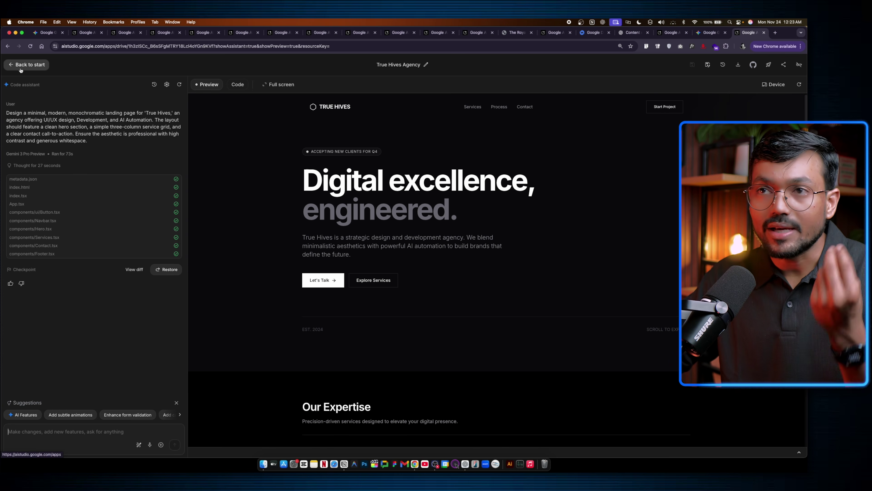
left_click(21, 67)
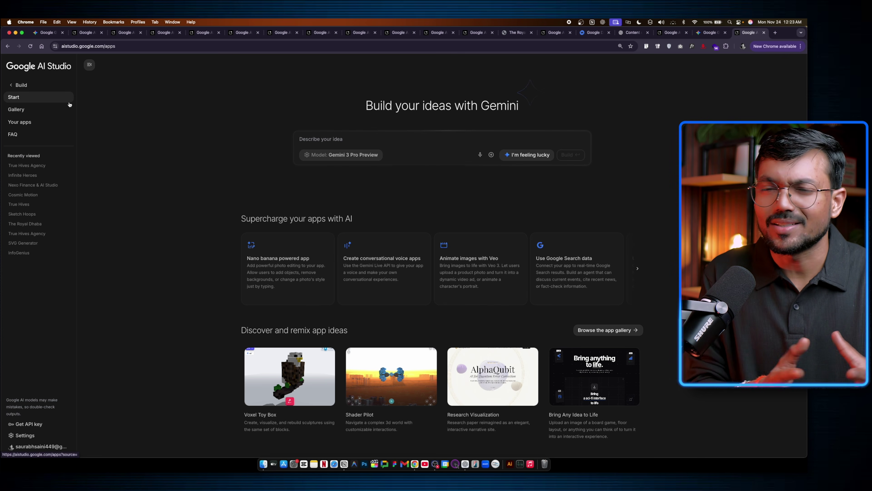
left_click(350, 141)
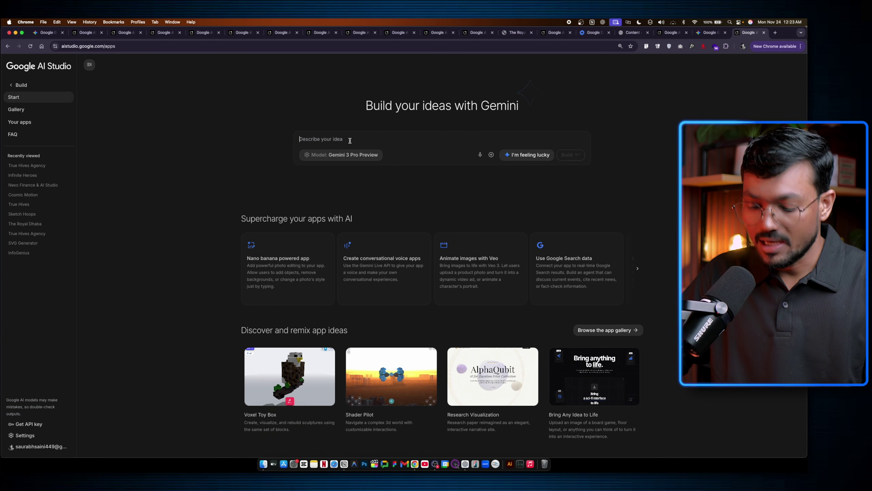
key("super+v")
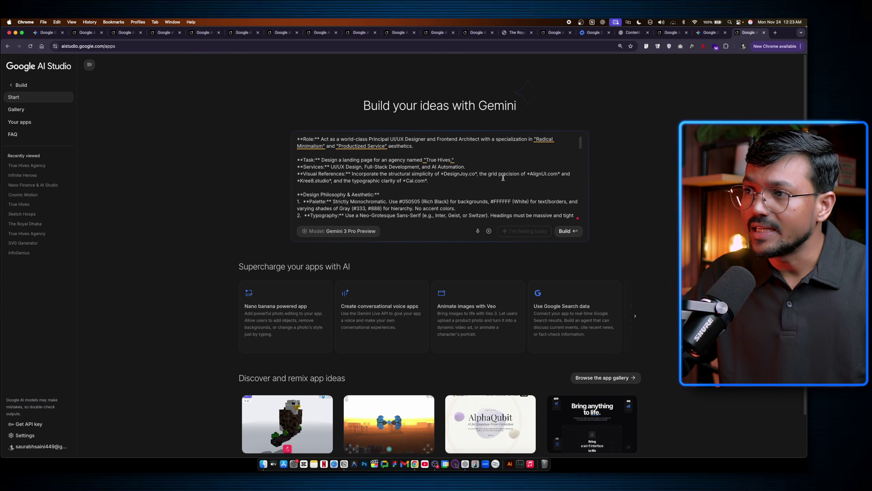
scroll(503, 178, "down", 1)
scroll(504, 178, "down", 10)
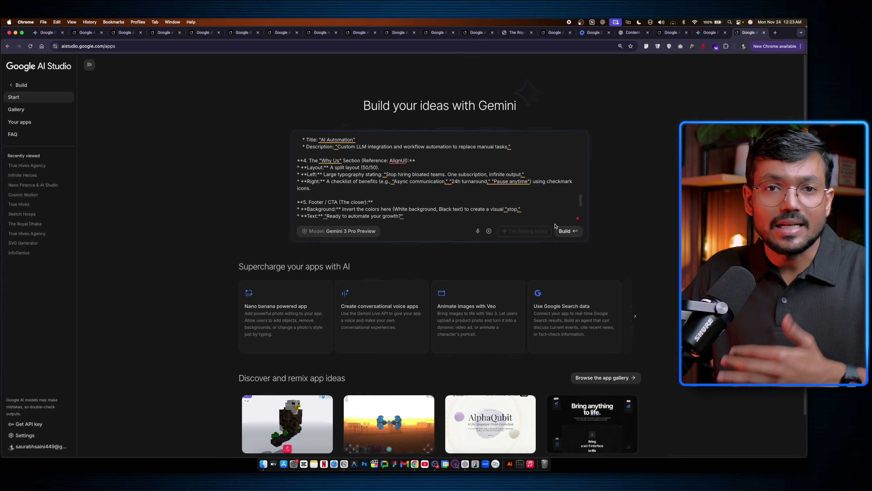
left_click(573, 234)
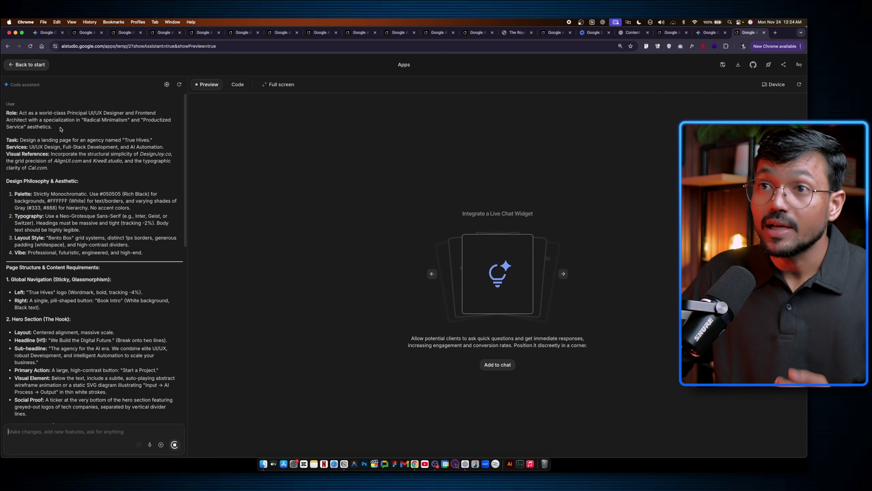
Examine the submitted prompt's role, task, services and visual references in the code assistant while the app generates.
triple_click(47, 124)
left_click(70, 117)
left_click_drag(70, 117, 118, 120)
left_click(122, 131)
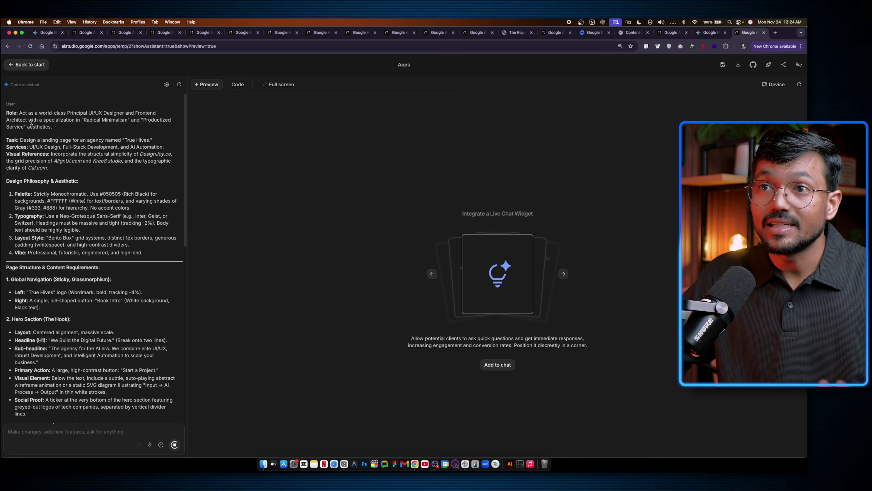
scroll(74, 173, "down", 1)
left_click_drag(29, 144, 119, 136)
left_click(143, 142)
left_click(121, 152)
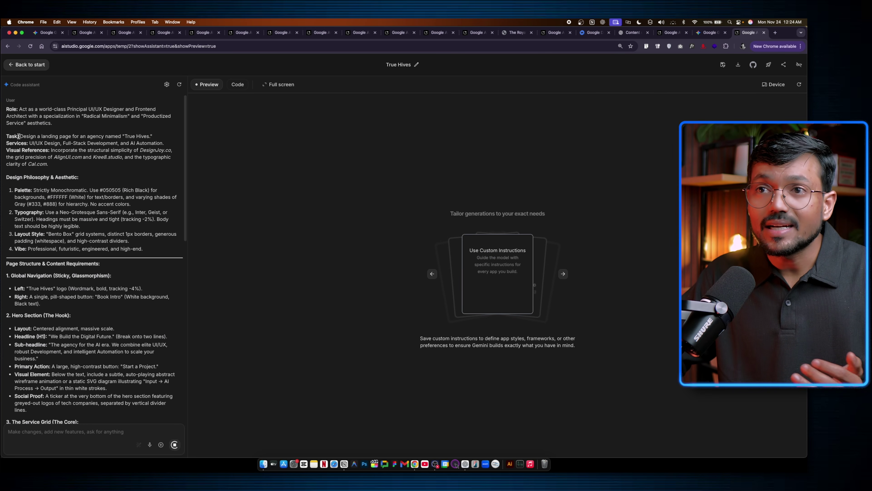
left_click_drag(30, 141, 10, 151)
left_click(86, 175)
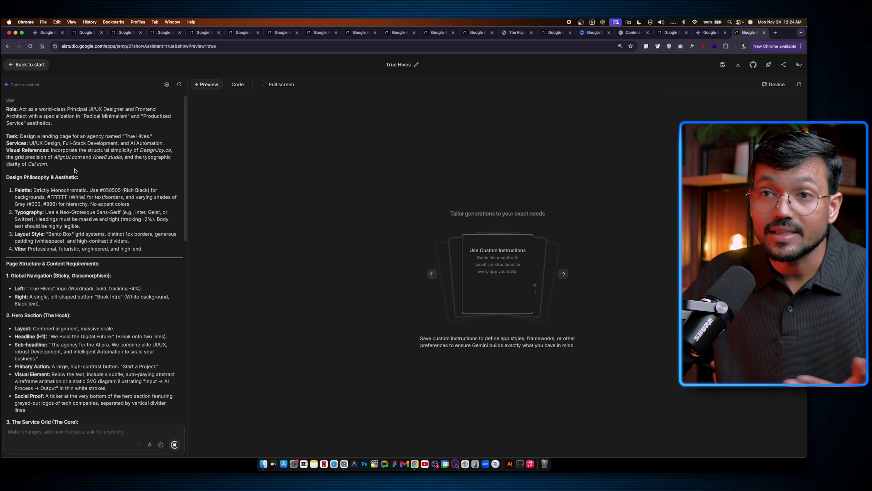
left_click_drag(66, 168, 52, 151)
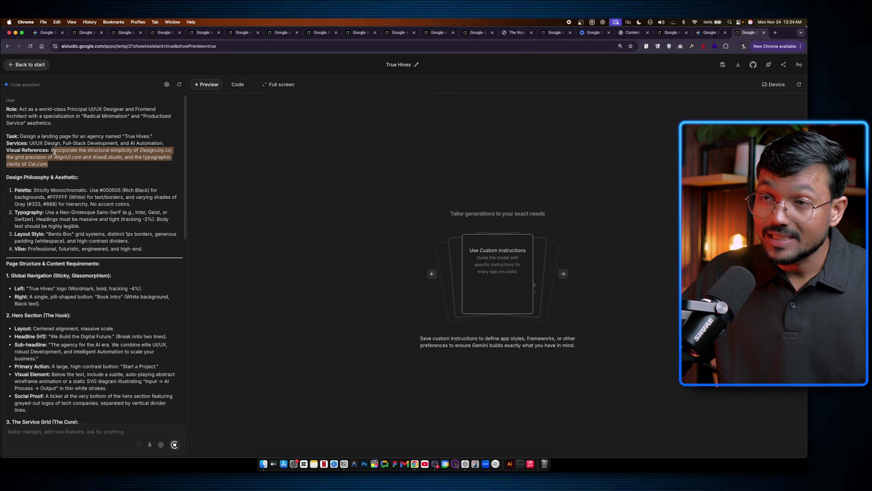
left_click(53, 151)
scroll(51, 165, "down", 2)
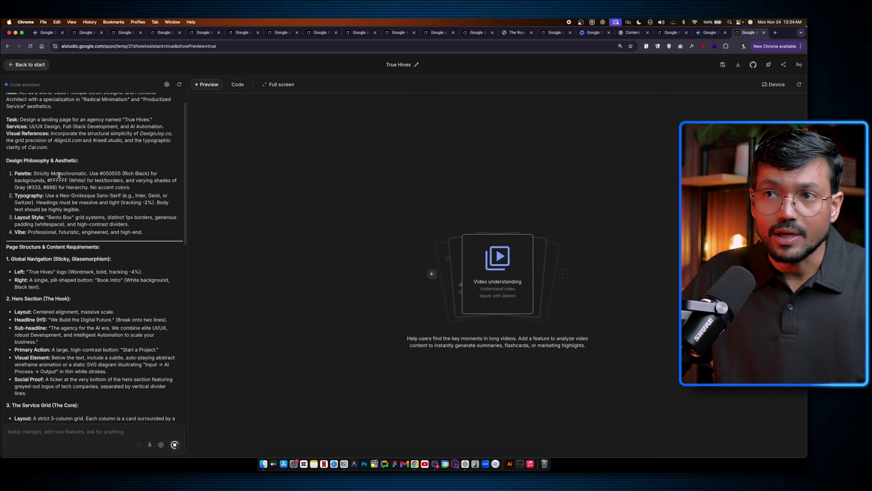
Highlight the prompt's palette rules, and compare the newly generated page with the earlier light True Hives Agency version.
left_click_drag(15, 172, 106, 197)
left_click(109, 197)
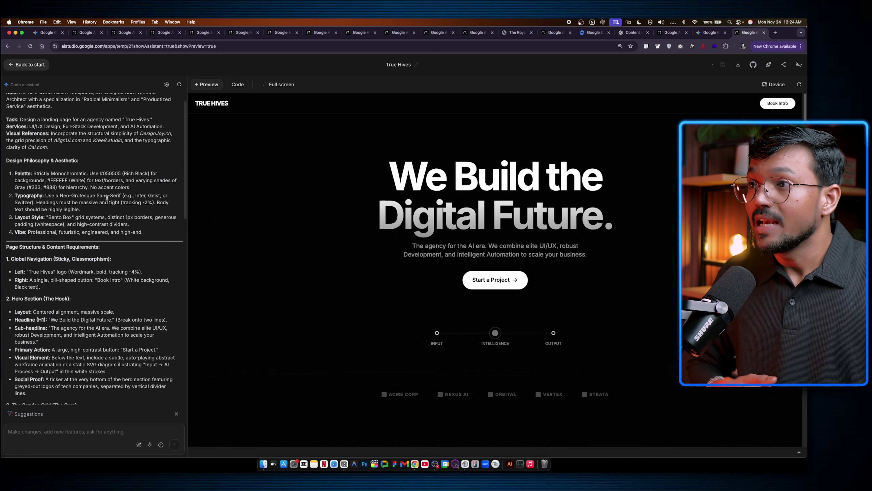
key("super+5")
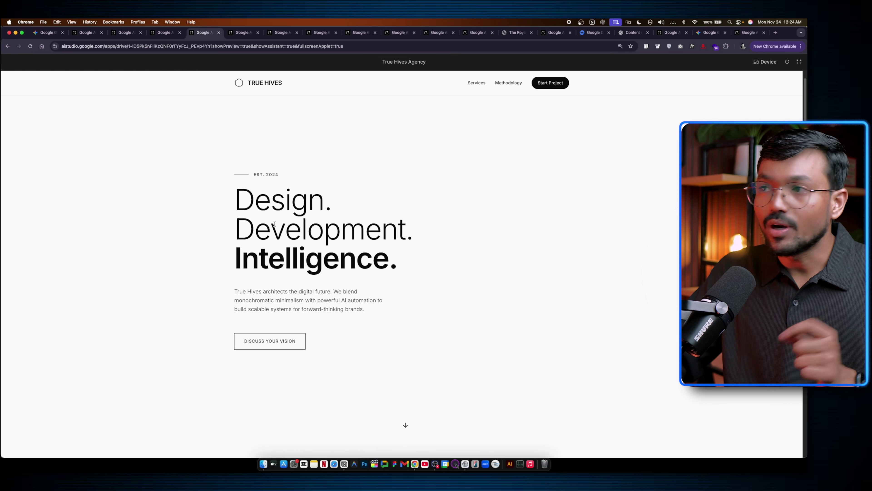
key("super+9")
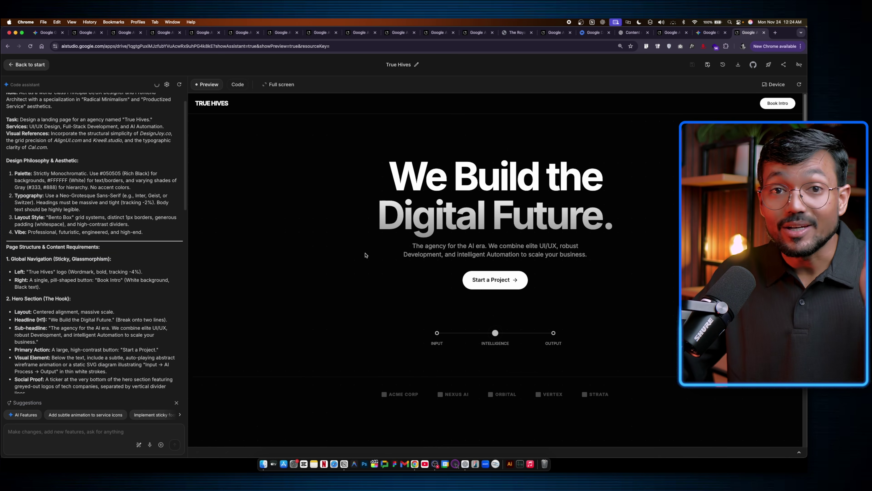
Examine the generated landing page's services, subscription and footer sections against the submitted prompt's requirements.
scroll(464, 247, "down", 7)
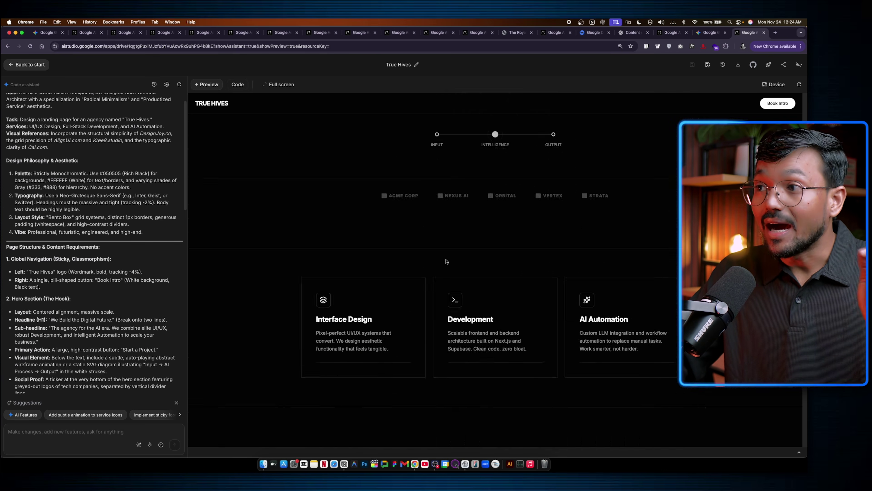
scroll(444, 263, "down", 1)
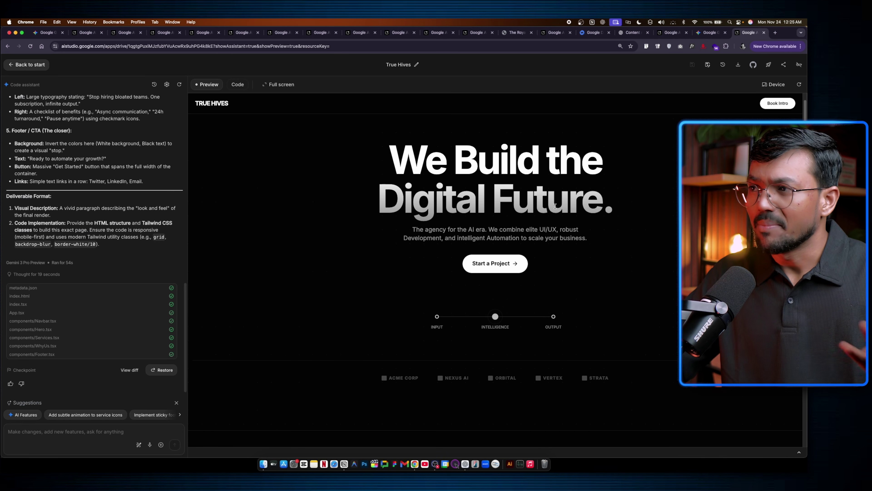
scroll(550, 208, "down", 5)
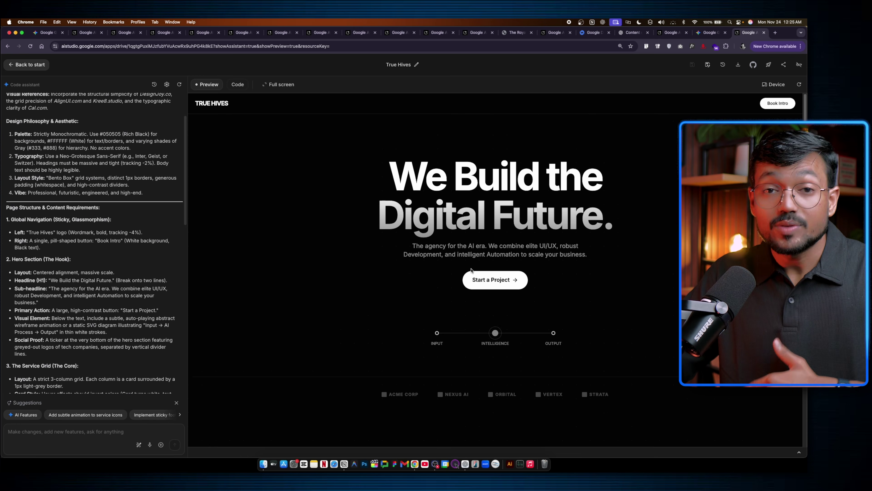
scroll(471, 267, "down", 3)
scroll(470, 267, "down", 8)
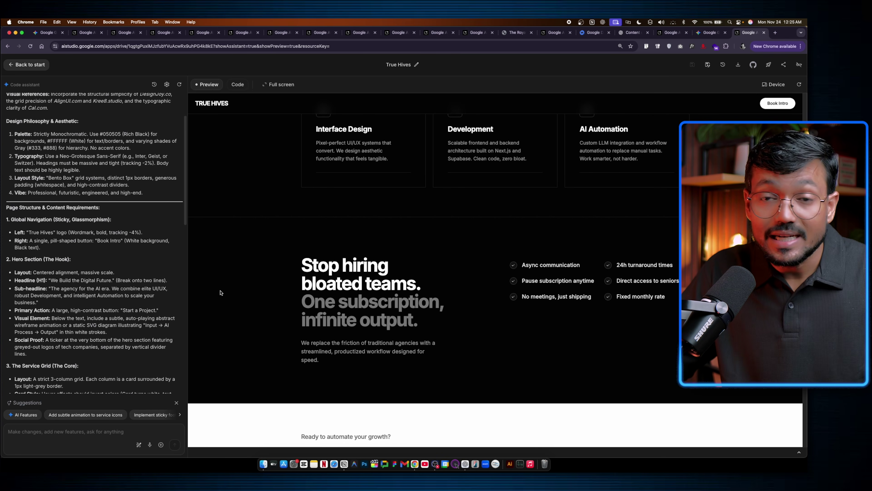
scroll(88, 312, "up", 1)
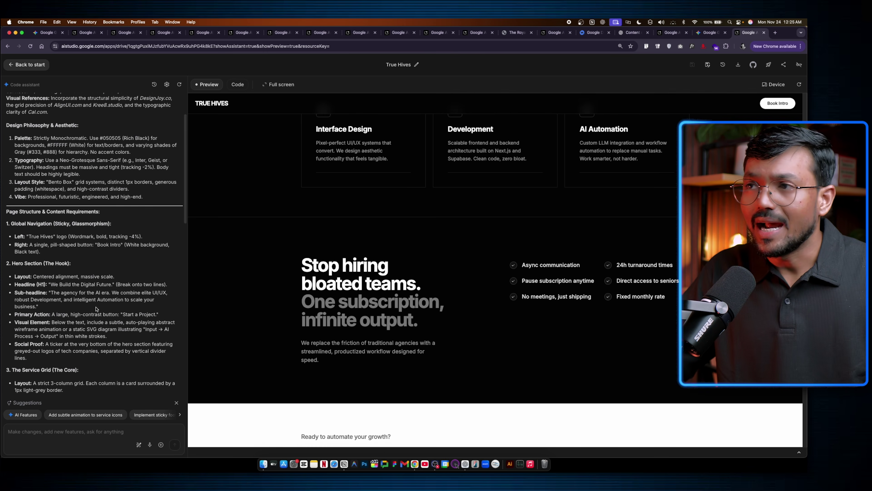
scroll(240, 155, "down", 1)
Show the new True Hives page in full screen and examine its hero section.
left_click(263, 85)
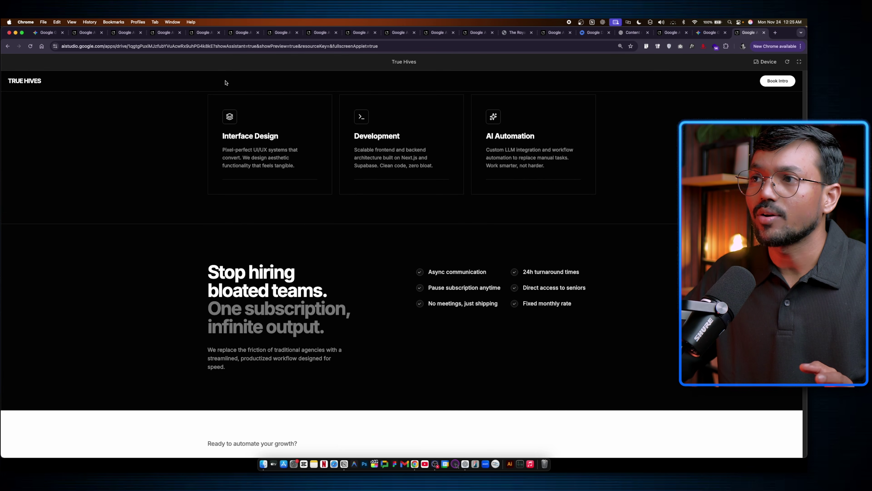
scroll(357, 257, "up", 10)
left_click_drag(288, 140, 566, 331)
left_click(424, 304)
scroll(271, 162, "down", 1)
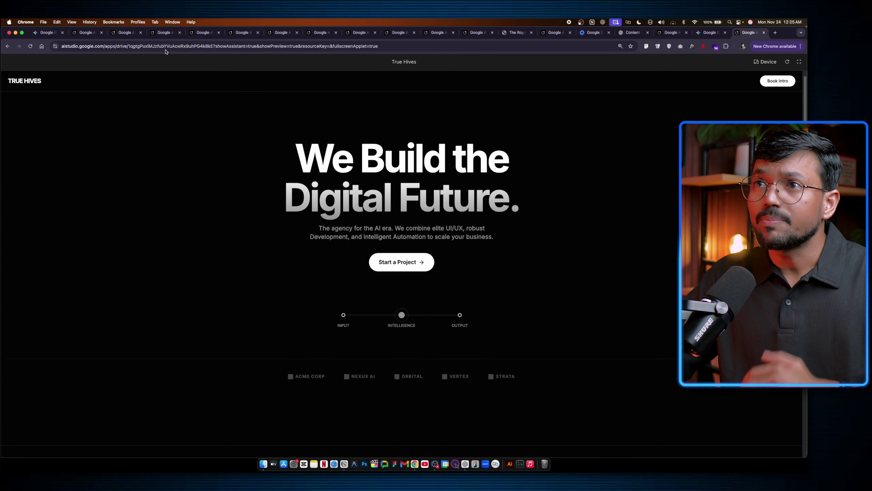
Open the earlier "Design. Dev. Intelligence." True Hives version in full screen and examine its services, client logos and selected work.
left_click(164, 32)
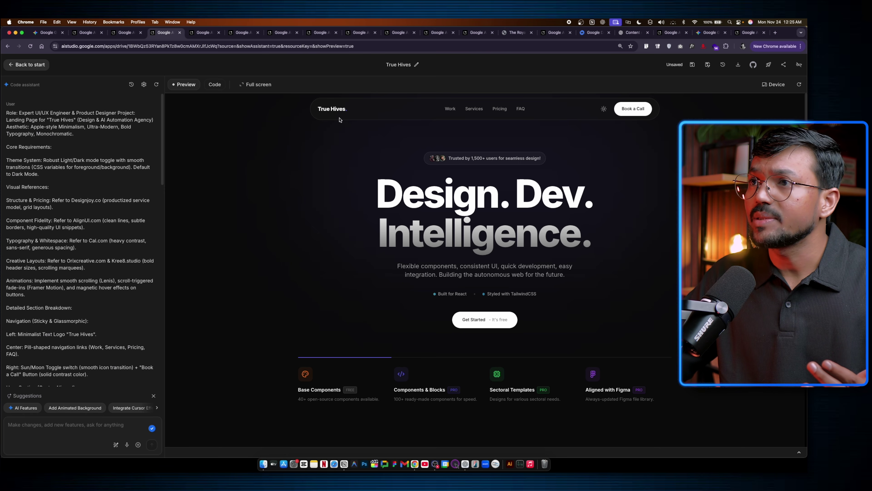
left_click(256, 84)
scroll(477, 313, "down", 8)
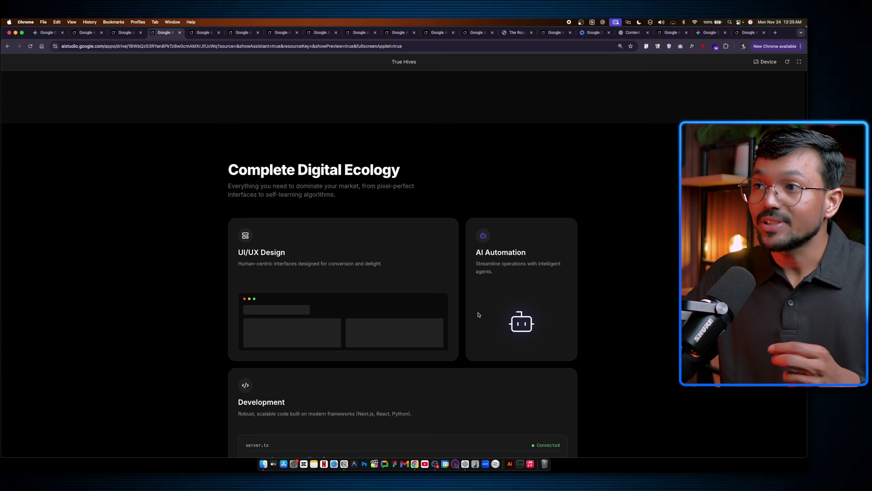
scroll(479, 314, "down", 7)
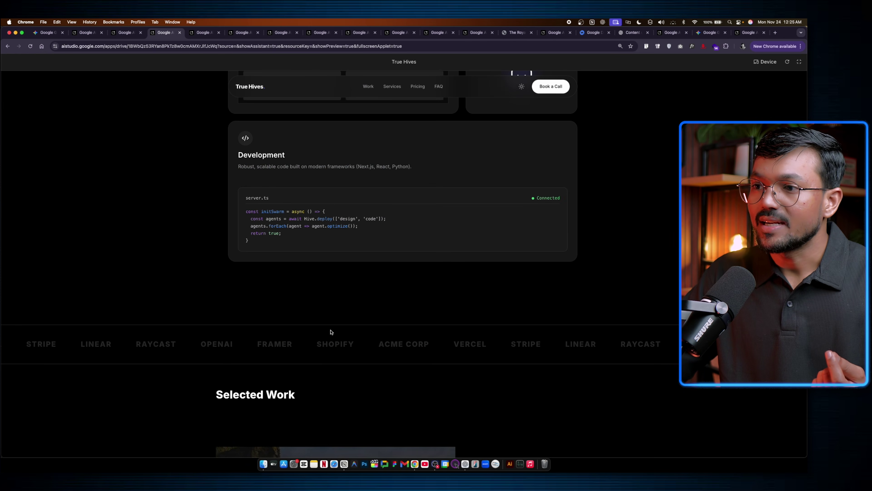
scroll(331, 331, "down", 3)
scroll(398, 279, "down", 1)
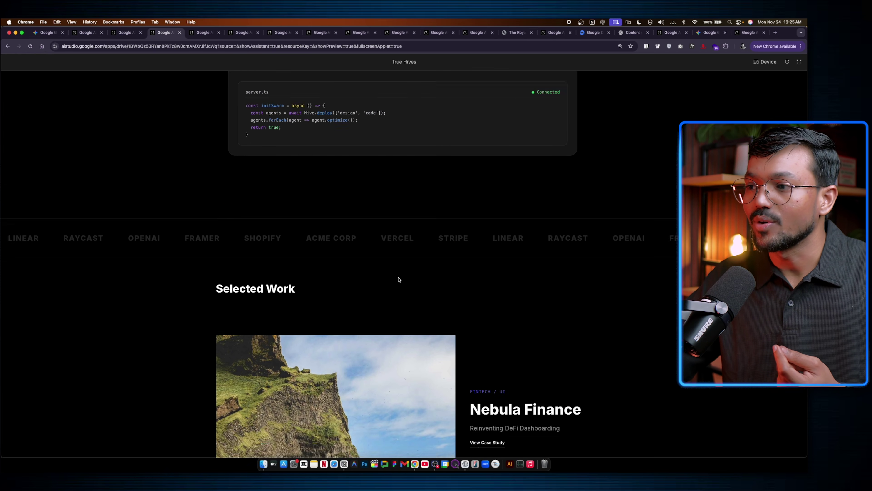
scroll(398, 279, "down", 10)
scroll(431, 296, "up", 1)
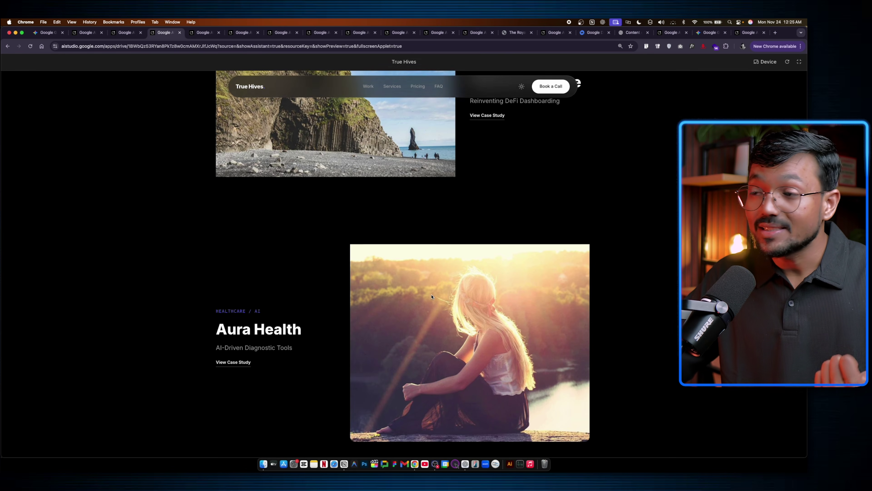
scroll(431, 297, "down", 5)
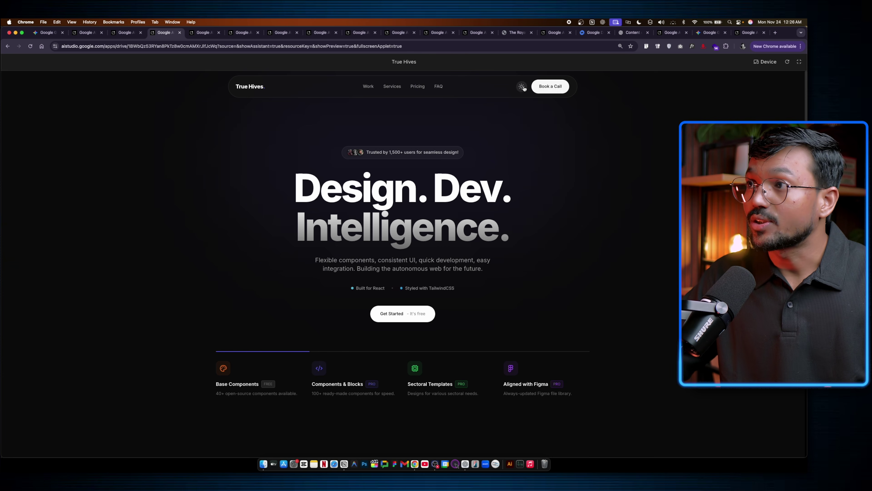
Switch the True Hives page to its light theme and review the hero and services sections.
left_click(521, 87)
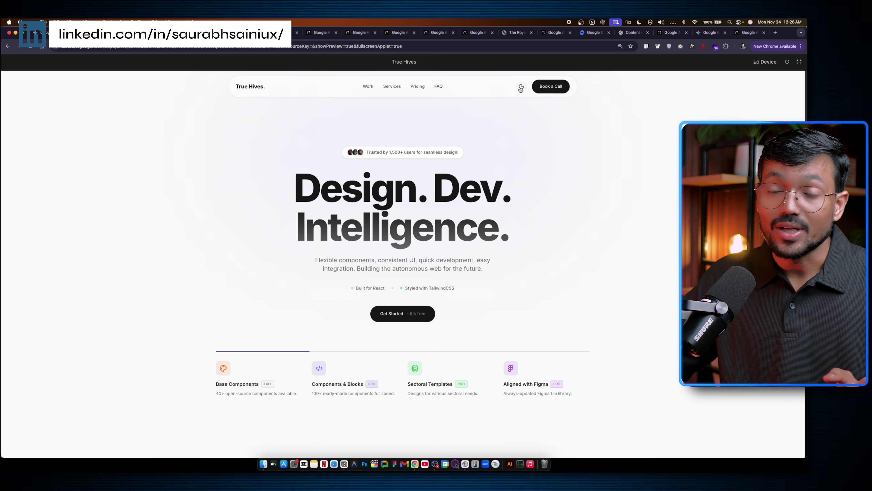
scroll(492, 196, "down", 7)
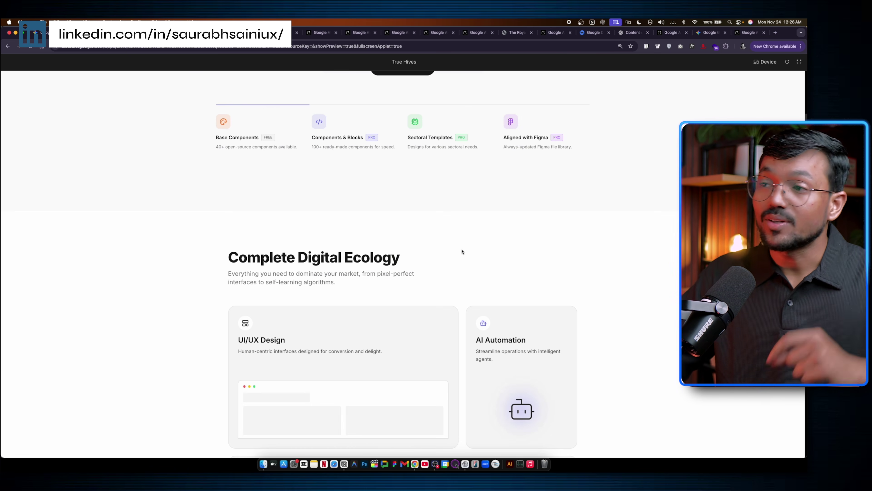
scroll(461, 255, "up", 7)
Exit the full-screen view and inspect the source code of the True Hives Hero.tsx component.
left_click(800, 62)
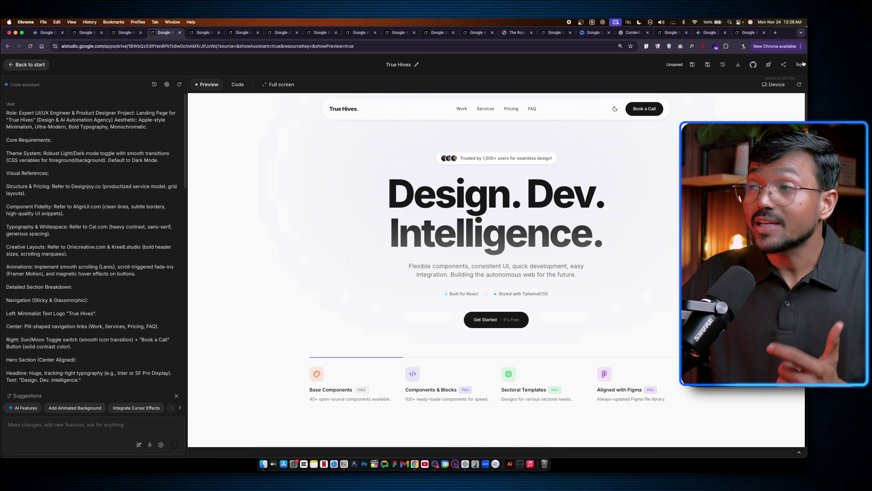
left_click(234, 84)
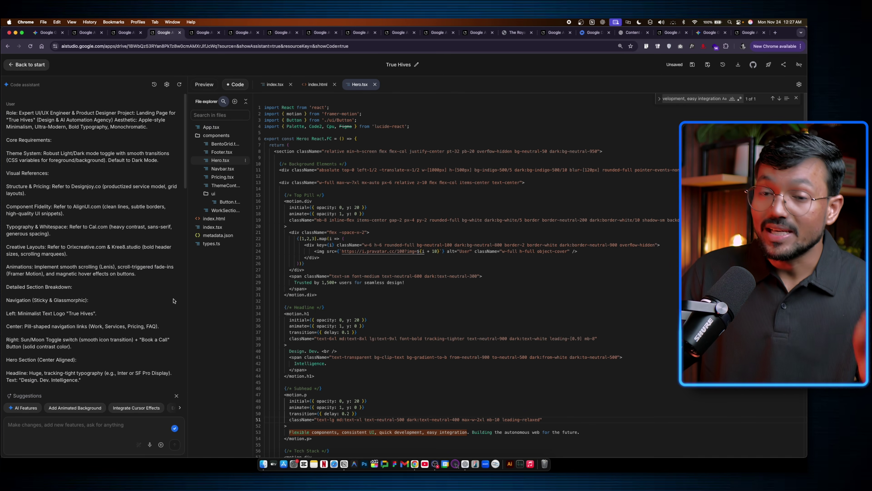
left_click(598, 287)
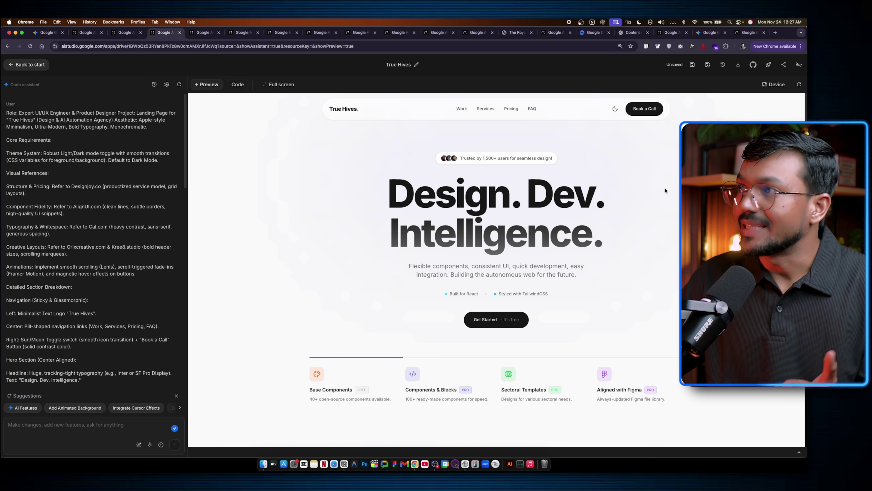
Inspect the Google Cloud deployment options with the experiments project selected, and close them without deploying.
left_click(768, 64)
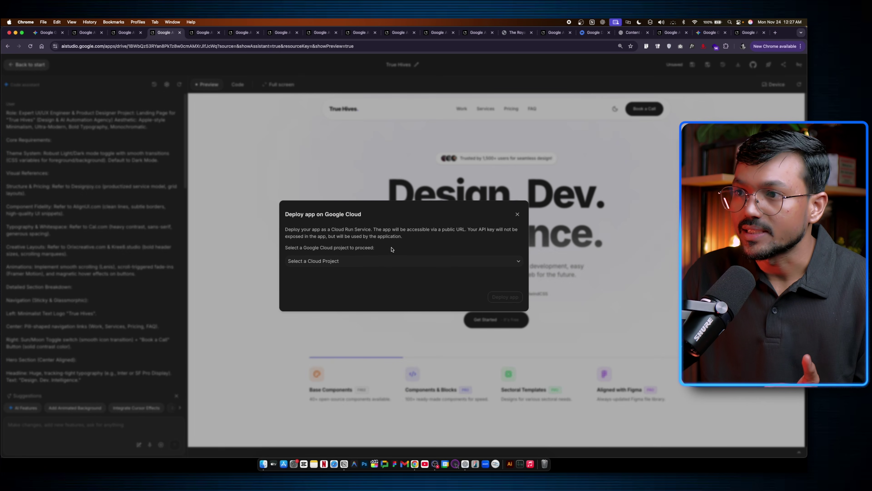
left_click(389, 262)
left_click(312, 302)
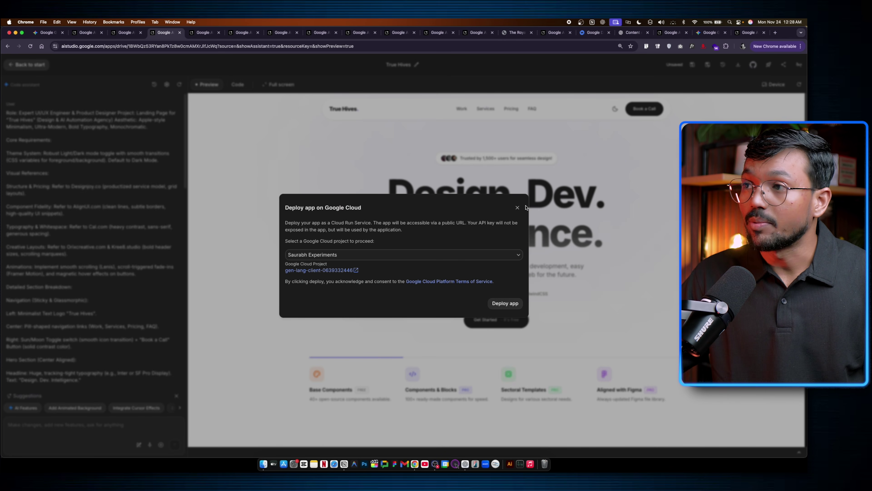
left_click(517, 208)
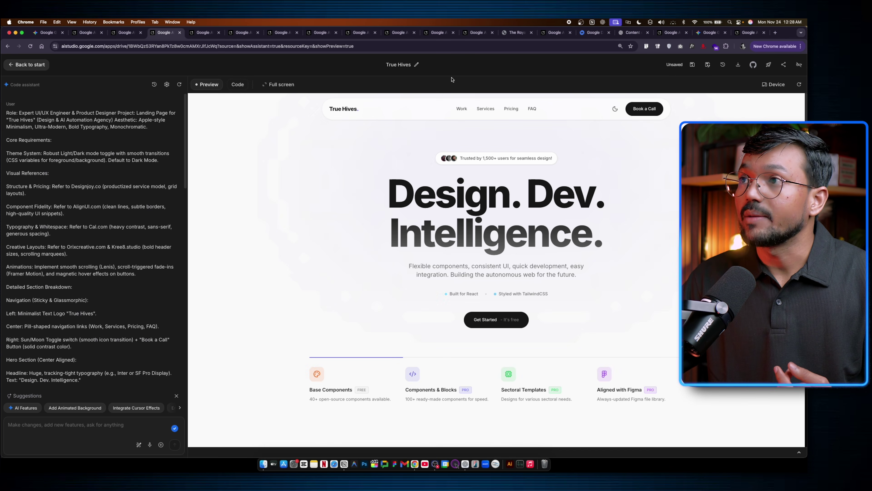
Open the deployed Royal Dhaba site and highlight the parts of its public run.app address.
left_click(515, 32)
left_click(81, 46)
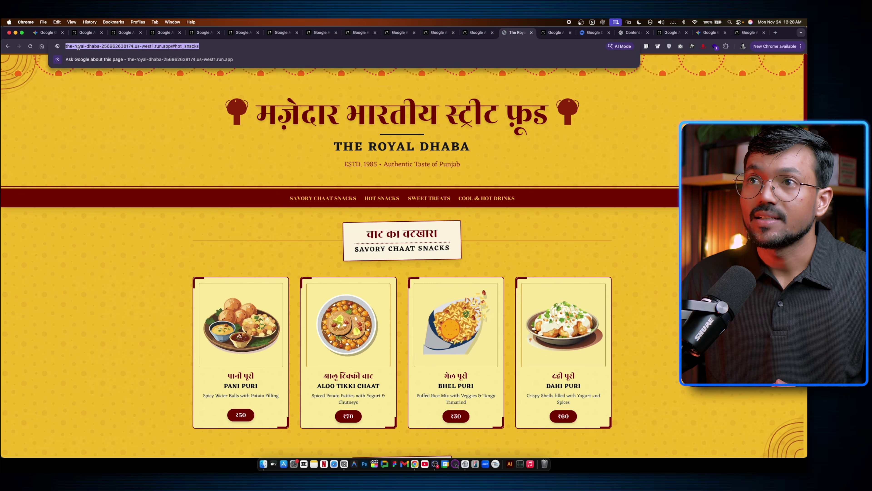
left_click_drag(81, 47, 146, 47)
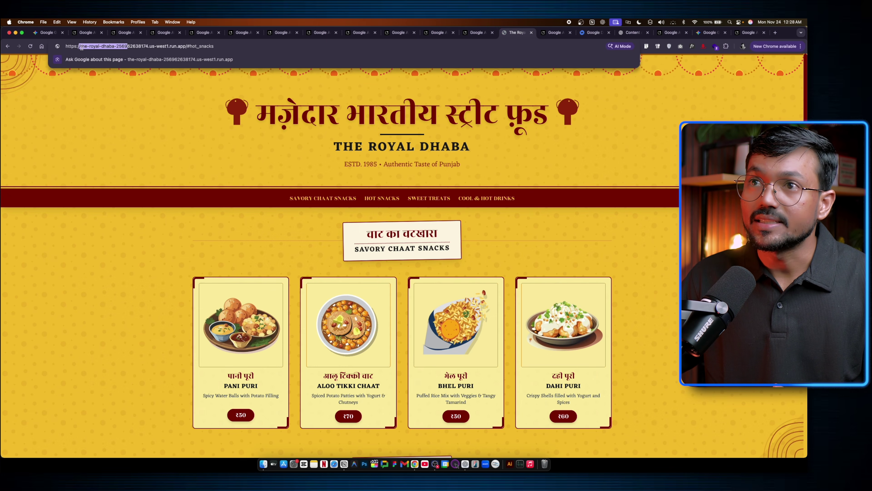
key("super+Right")
double_click(171, 46)
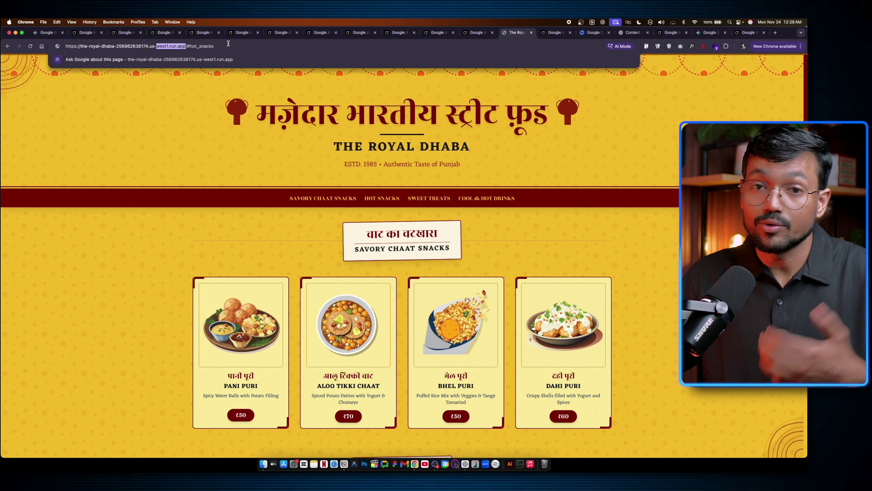
left_click_drag(228, 44, 69, 46)
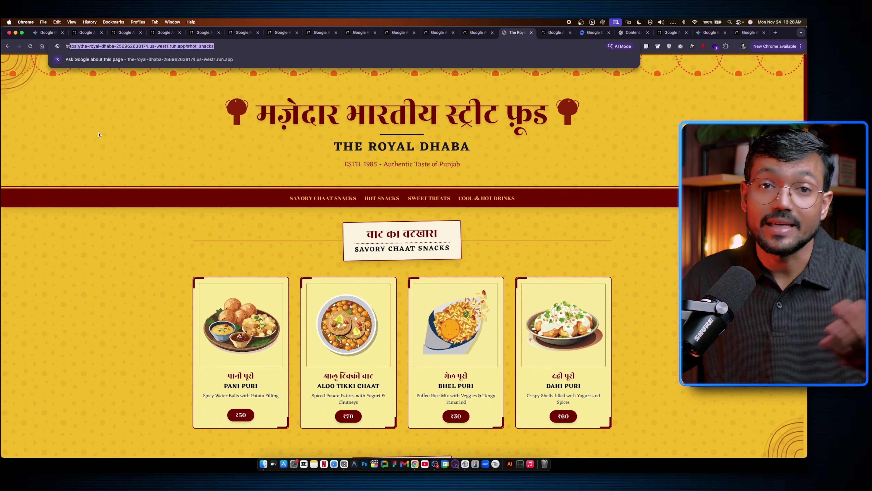
left_click(147, 160)
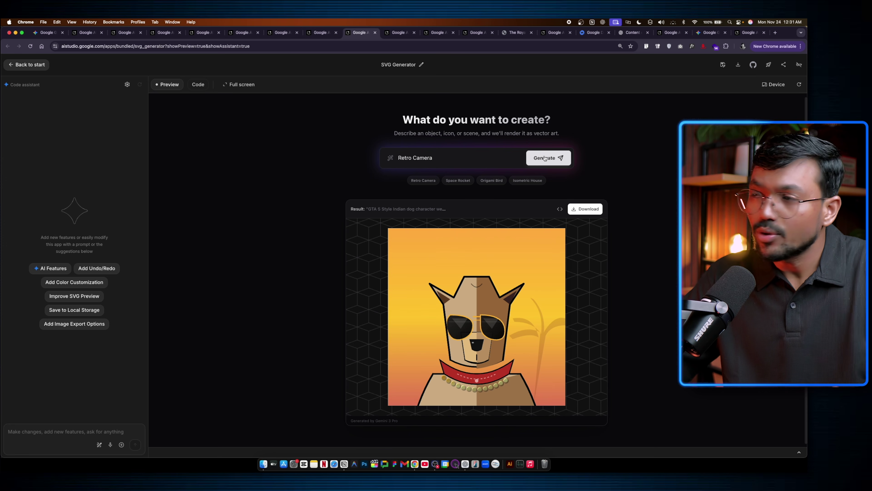
Generate vector art for "Retro Camera" in the SVG Generator app and download the result.
left_click(545, 158)
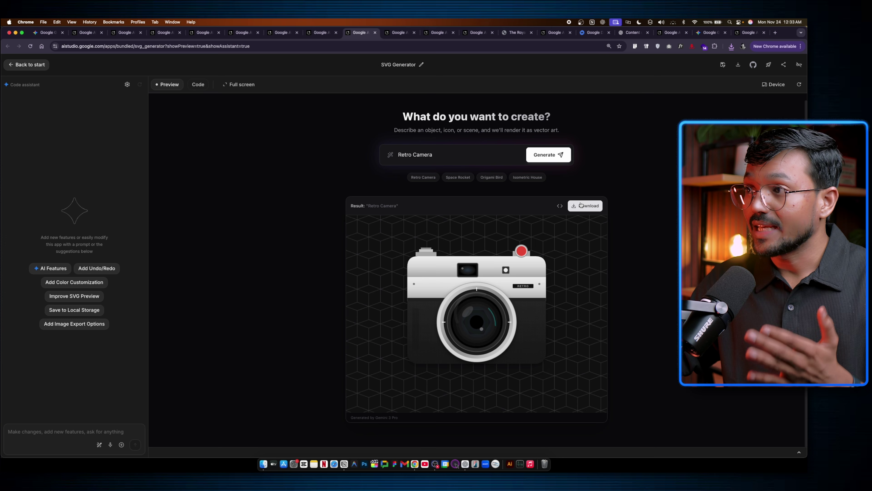
left_click(591, 206)
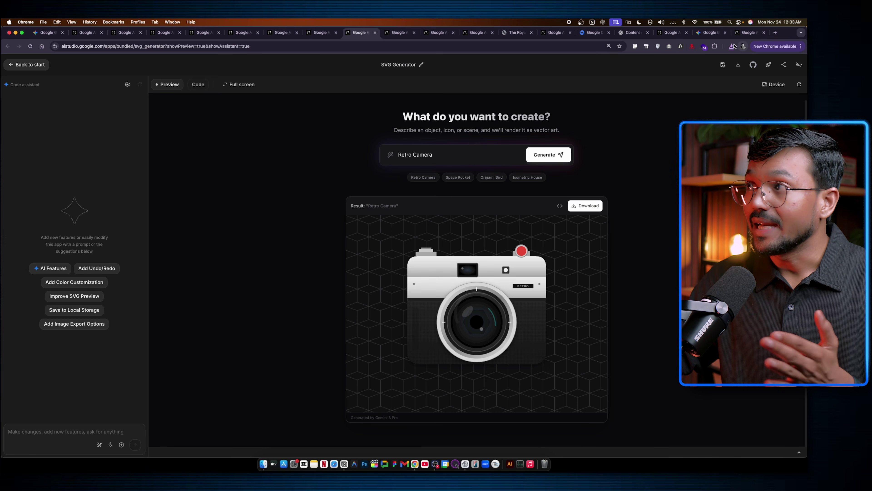
scroll(580, 317, "up", 1)
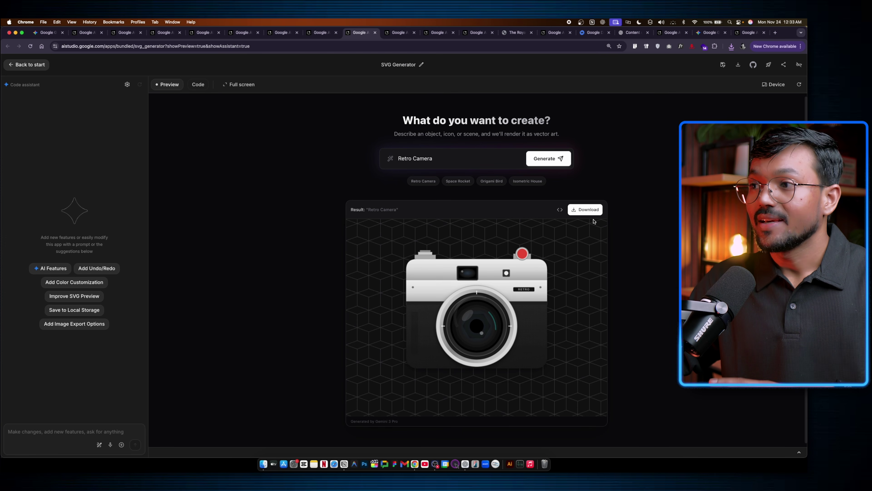
Open the downloaded retro camera SVG, enlarge it to inspect the vector detail, and return to the SVG Generator.
left_click(731, 46)
left_click(672, 82)
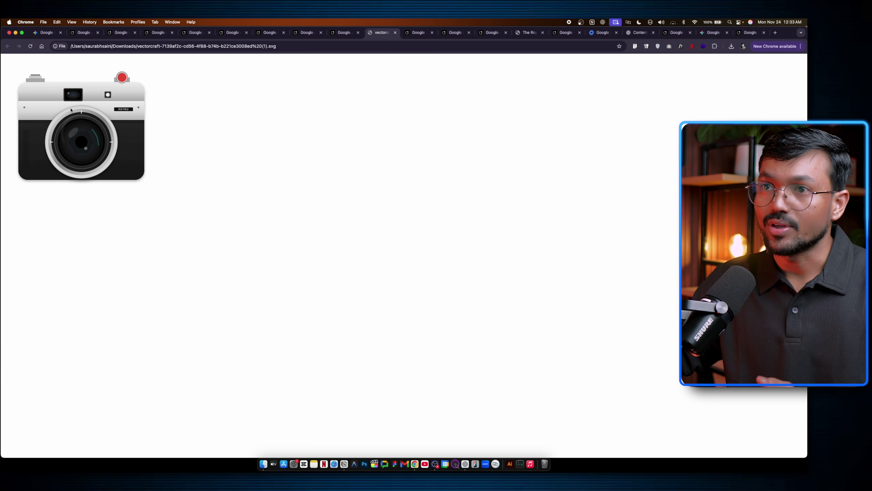
key("super+equal")
key("super+equal")
key("super+equal")
key("super+equal")
key("super+equal")
key("super+equal")
key("super+equal")
key("super+equal")
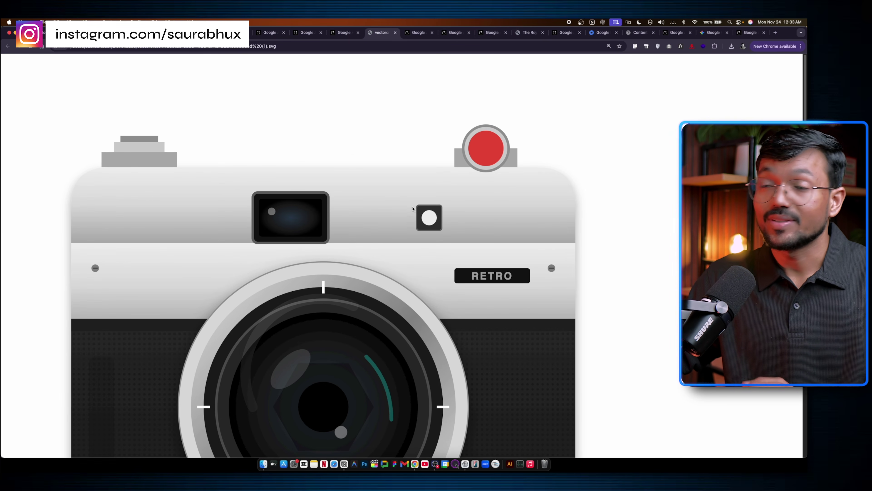
key("super+w")
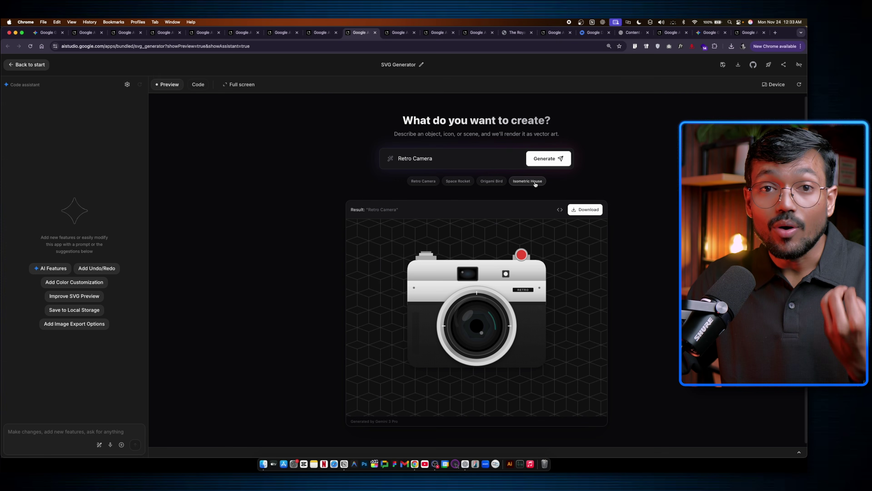
scroll(551, 235, "down", 1)
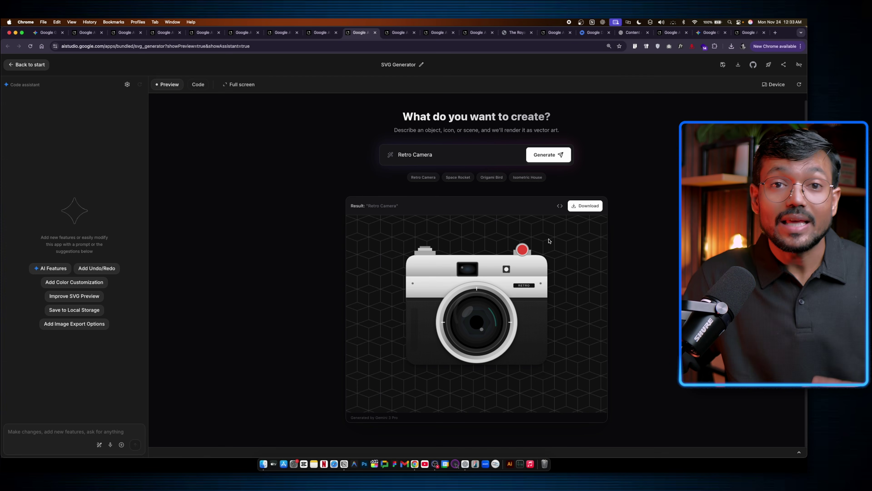